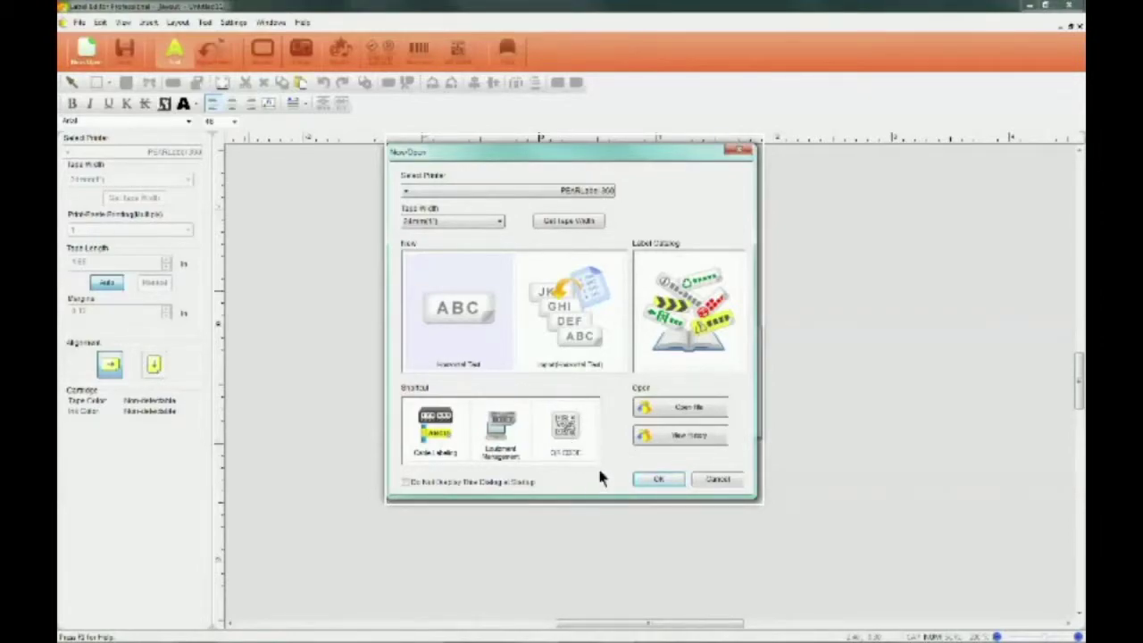
# Untick the option that shows the New/Open dialog at startup.
pyautogui.click(405, 482)
# Re-enable the startup dialog, detect 24mm tape from the printer, and create the label without saving the old one.
pyautogui.click(405, 482)
pyautogui.click(438, 223)
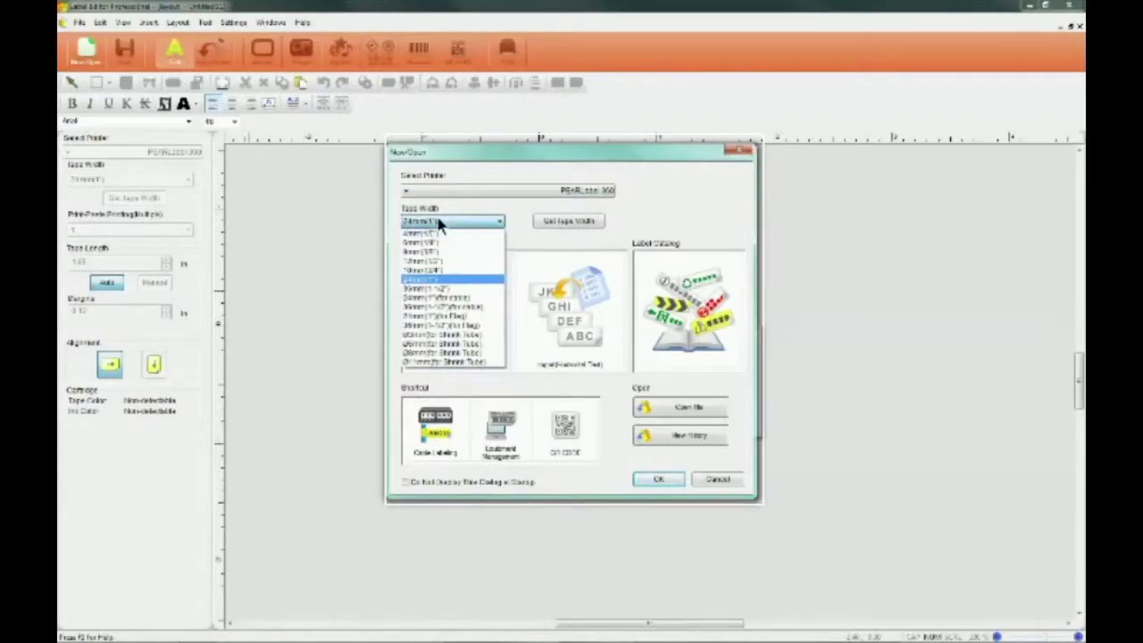
pyautogui.click(436, 242)
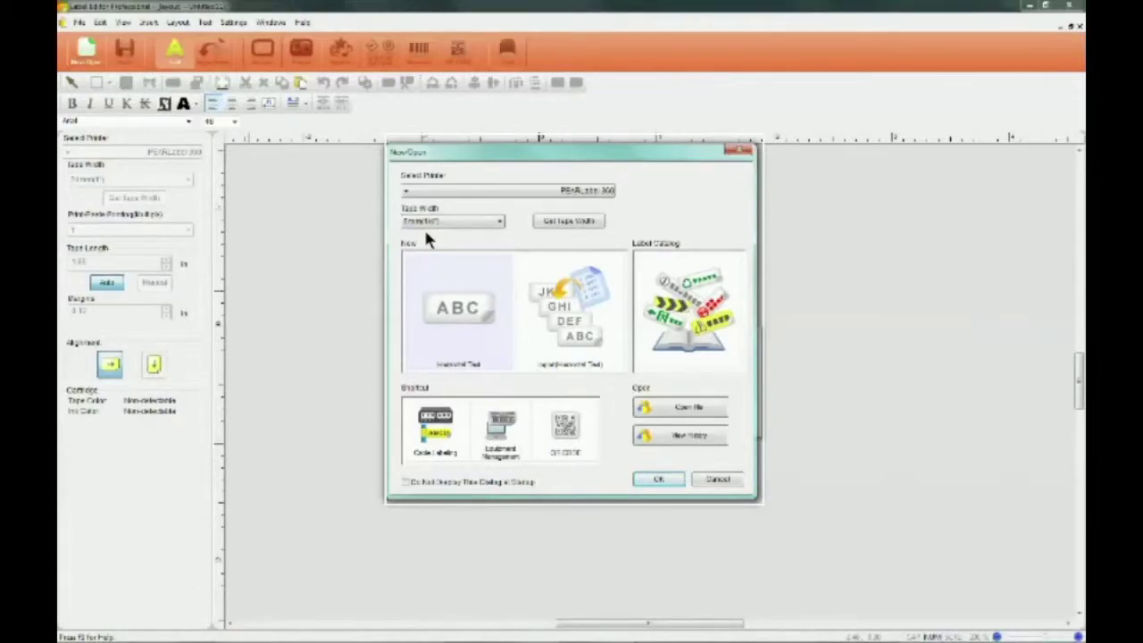
pyautogui.click(575, 223)
pyautogui.click(658, 476)
pyautogui.click(581, 355)
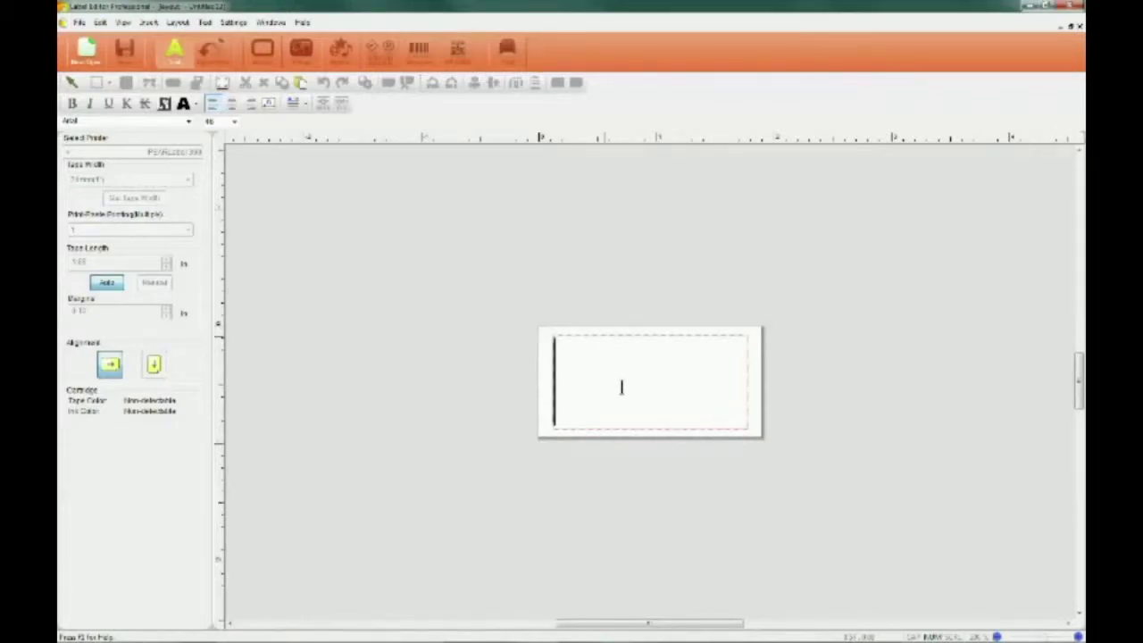
# Type 1234 on the label and enlarge the text from its corner.
pyautogui.write('123')
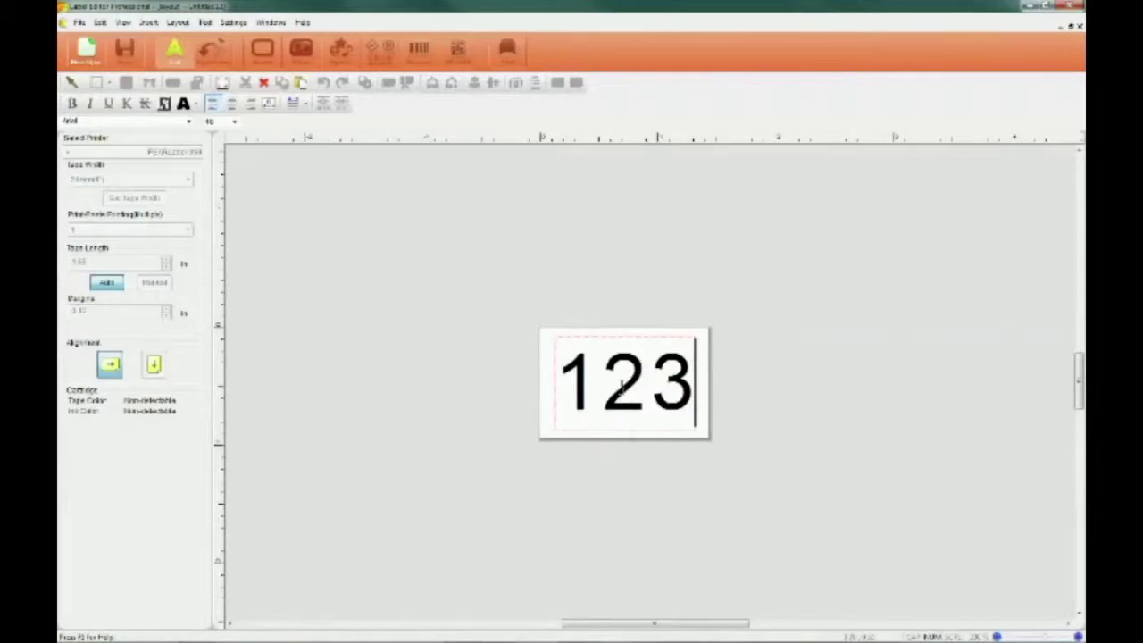
pyautogui.write('4')
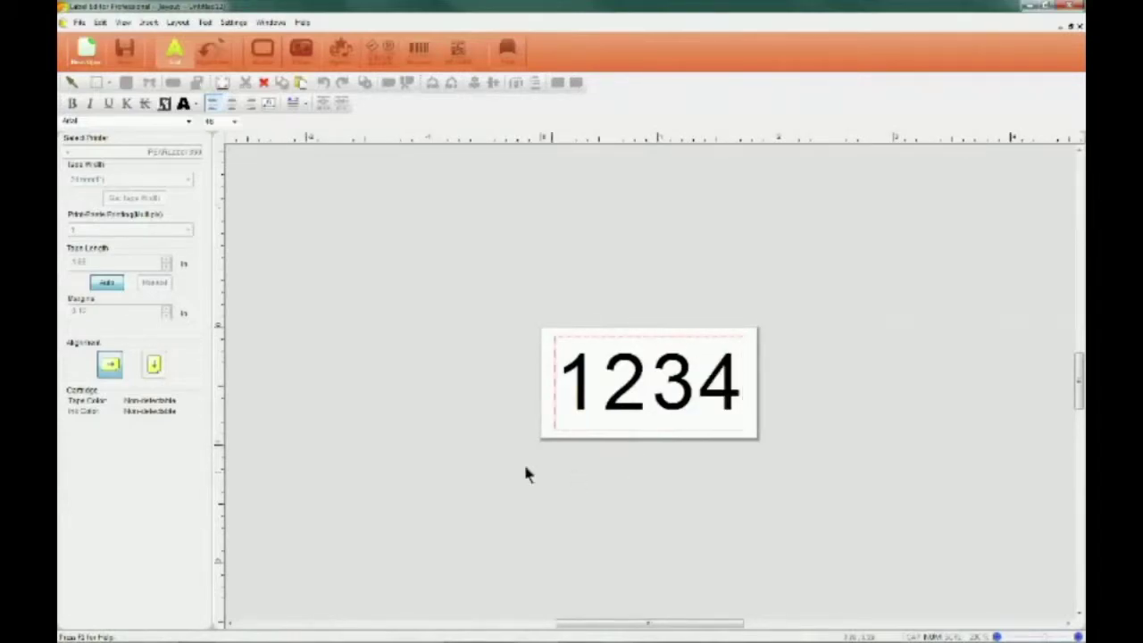
pyautogui.press('Escape')
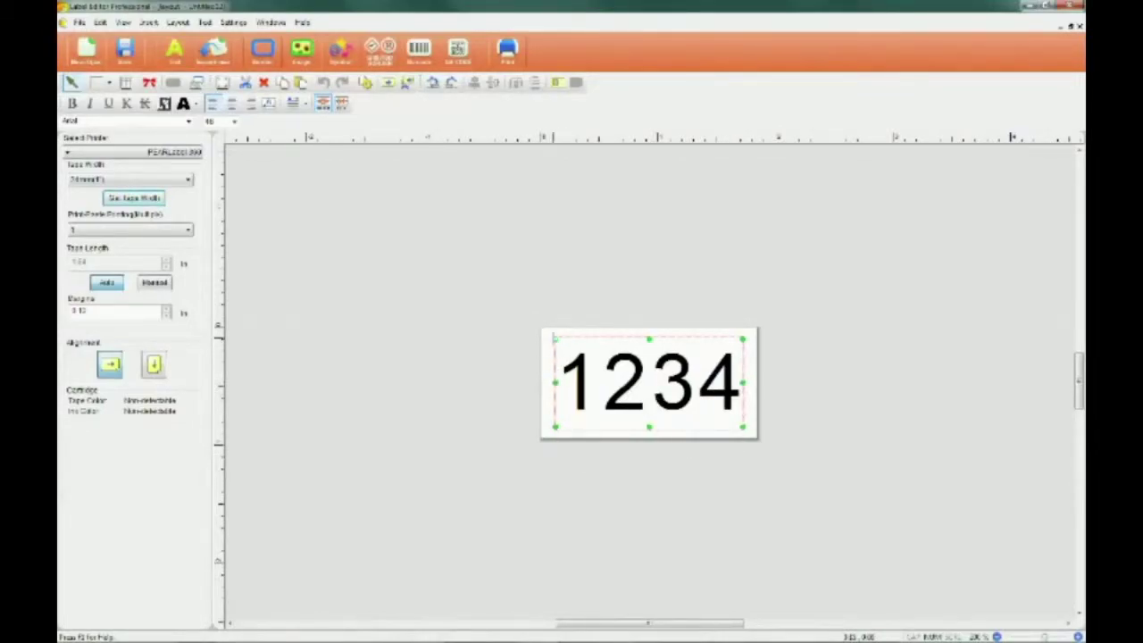
pyautogui.moveTo(554, 338); pyautogui.dragTo(808, 478)
# Move the 1234 text up-left and shrink it into the label's top-left corner.
pyautogui.moveTo(697, 404); pyautogui.dragTo(685, 382)
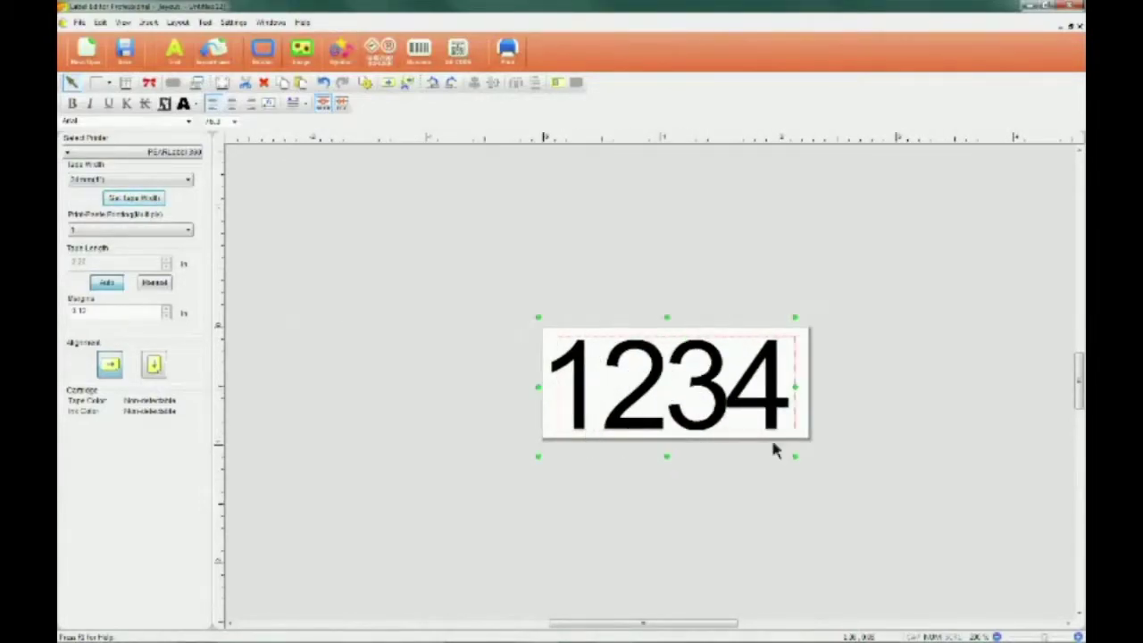
pyautogui.moveTo(794, 455); pyautogui.dragTo(616, 371)
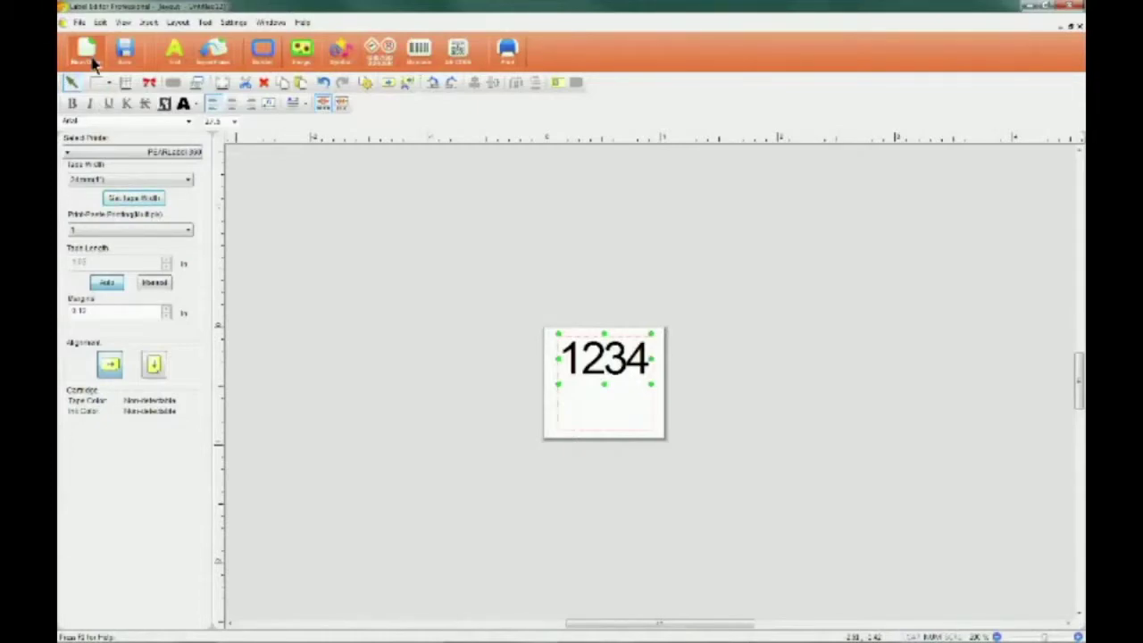
pyautogui.click(174, 53)
# Add a 1111 text object and move it left, off the label.
pyautogui.click(534, 234)
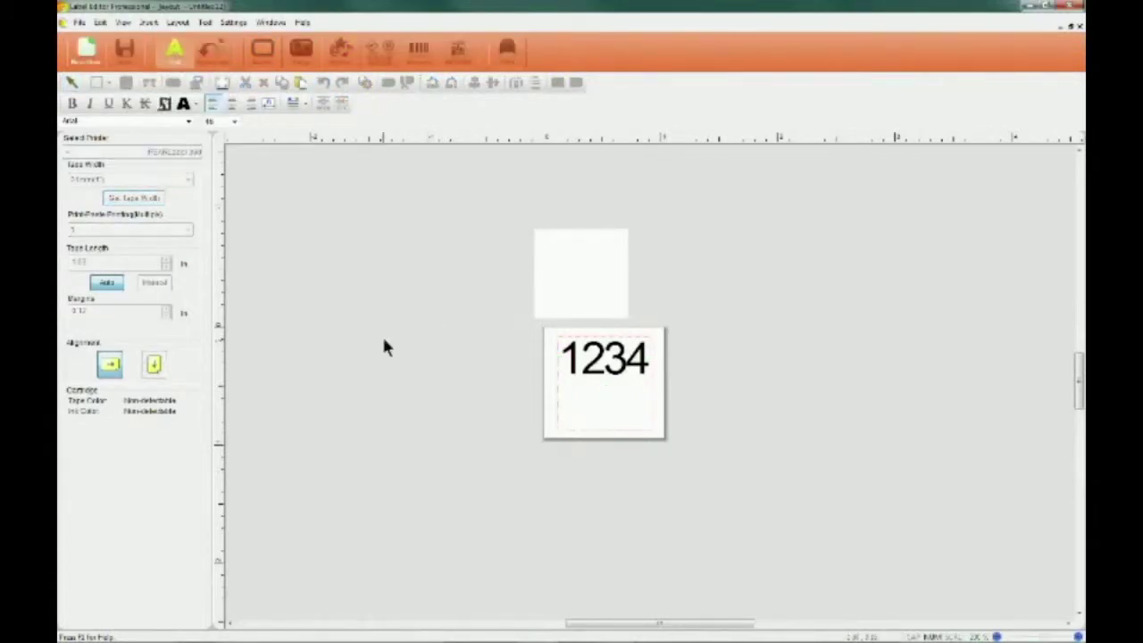
pyautogui.write('1111')
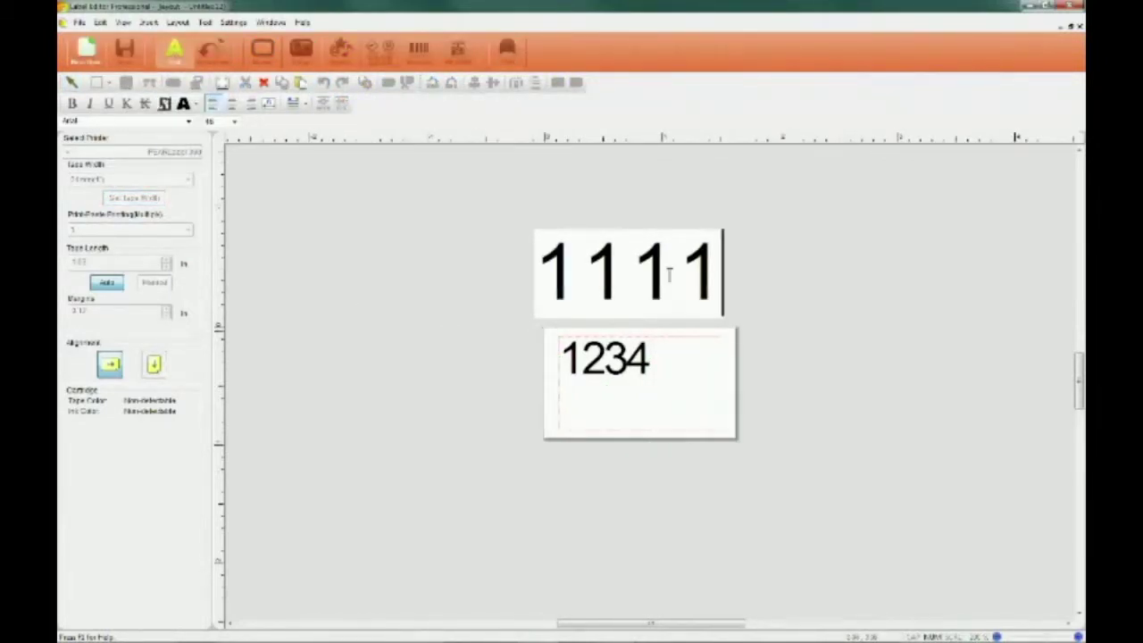
pyautogui.click(826, 278)
pyautogui.moveTo(658, 260); pyautogui.dragTo(420, 261)
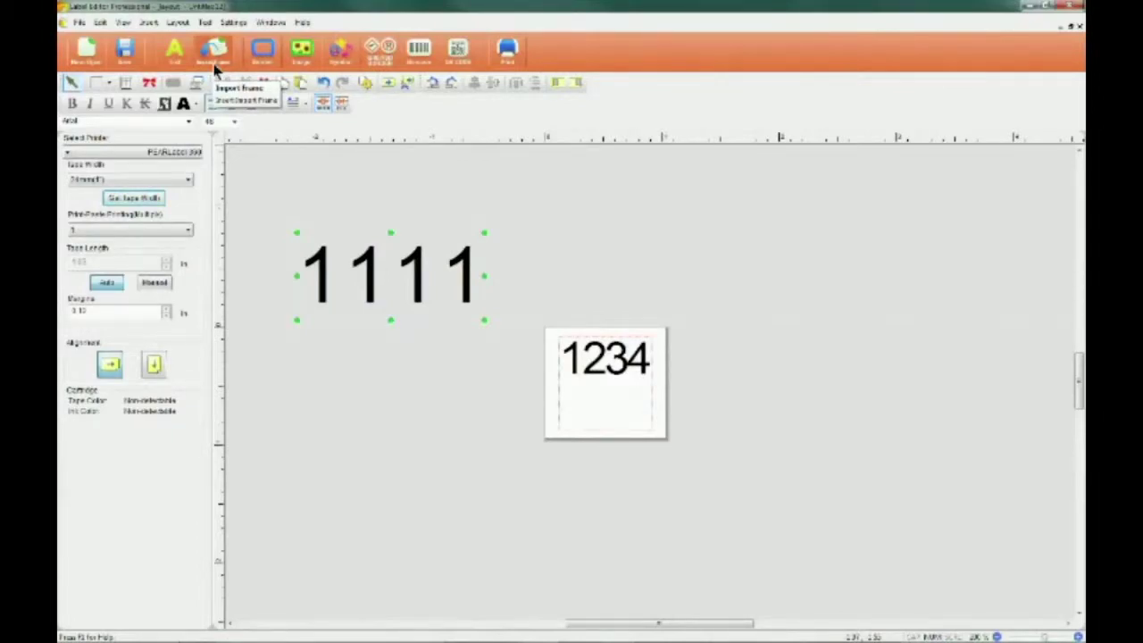
pyautogui.click(260, 52)
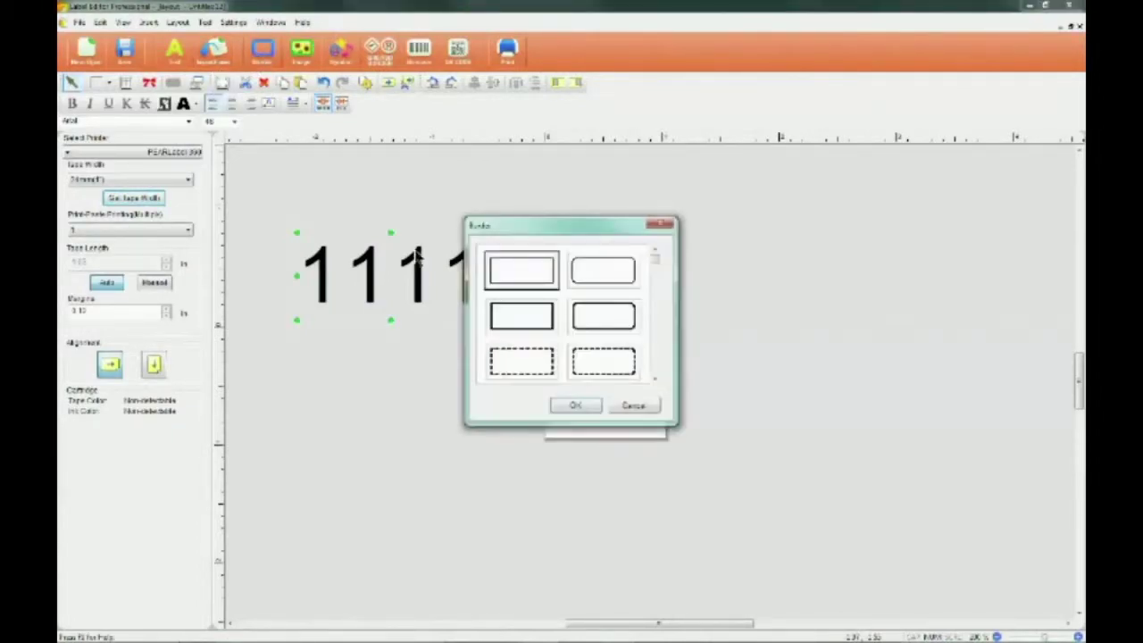
# Apply the first plain rectangular border style around the 1234 label.
pyautogui.moveTo(592, 226); pyautogui.dragTo(735, 215)
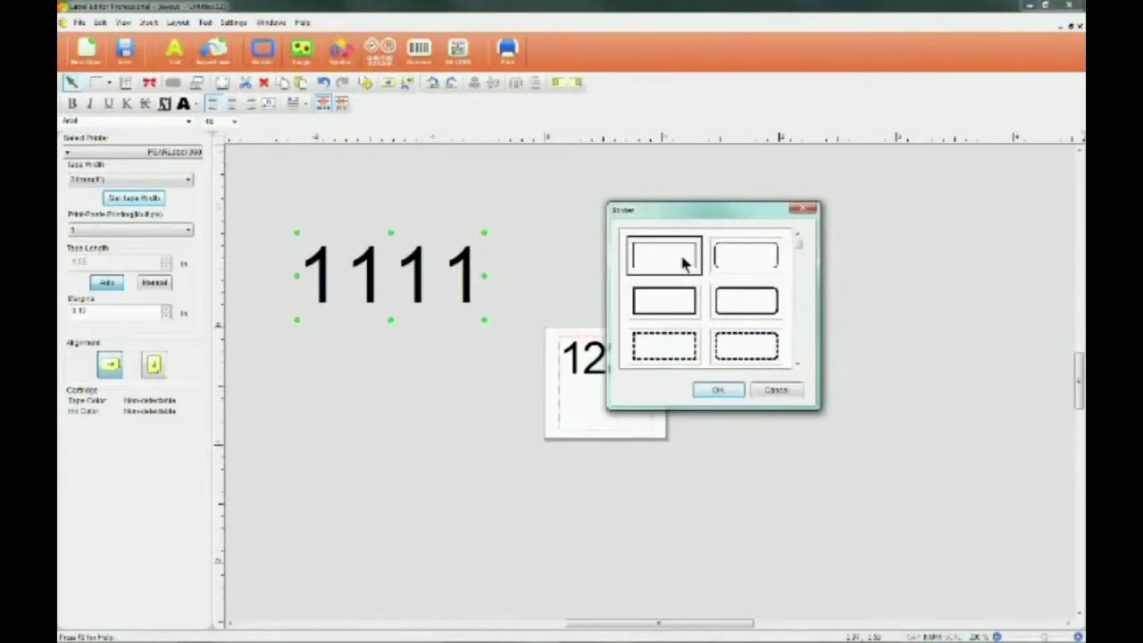
pyautogui.moveTo(798, 248); pyautogui.dragTo(802, 265)
pyautogui.scroll(6, 800, 268)
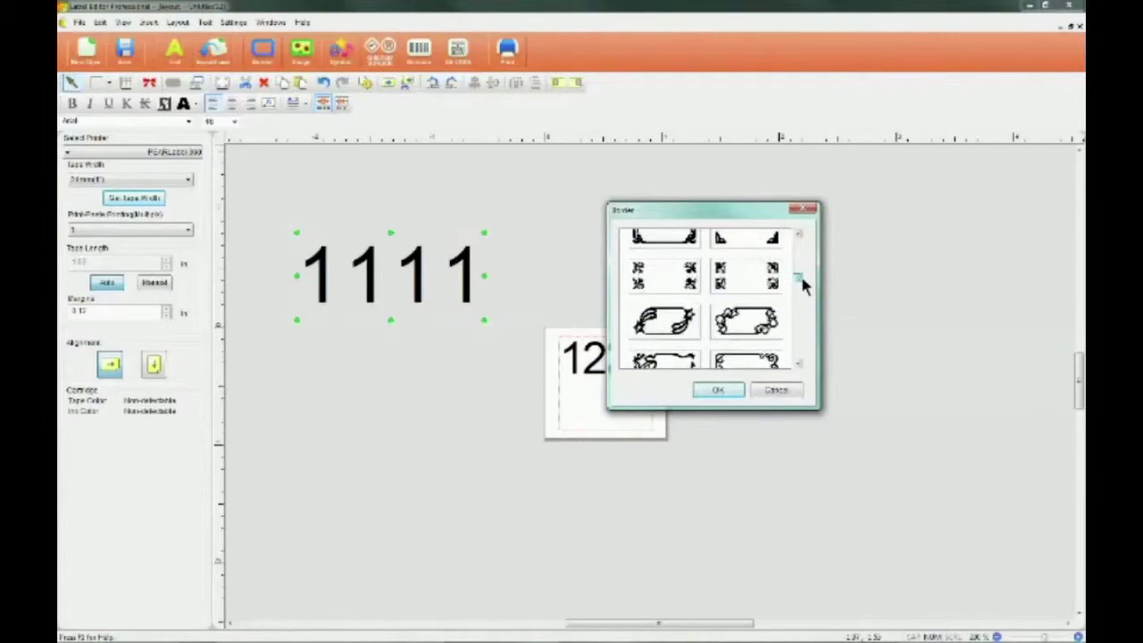
pyautogui.click(733, 393)
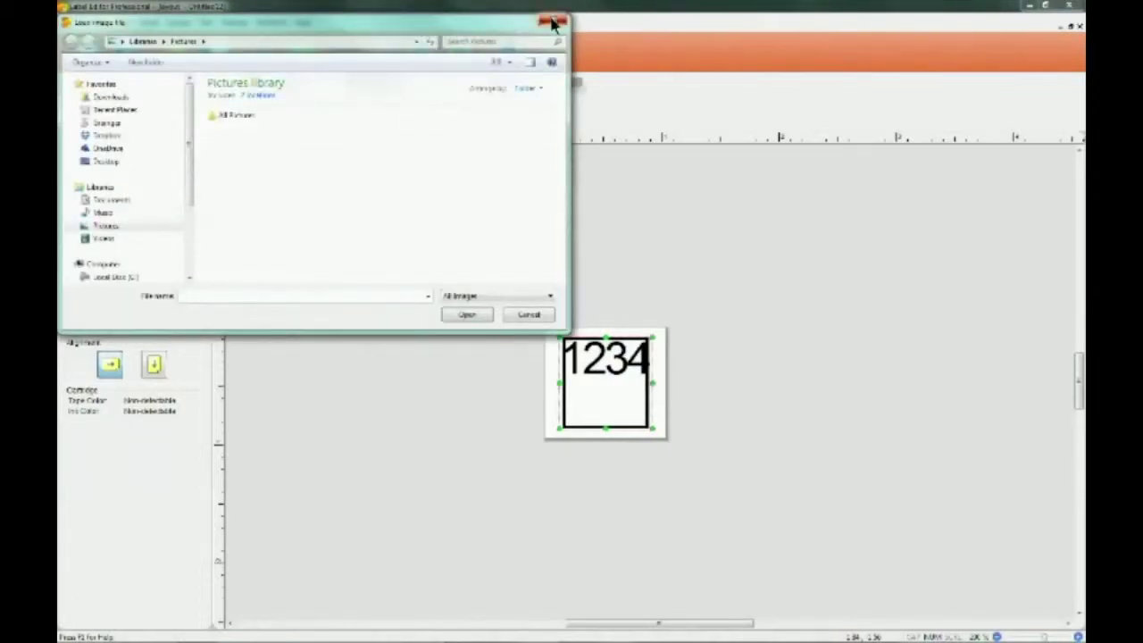
# Dismiss the image picker and narrow the 1111 text from its left side.
pyautogui.click(552, 21)
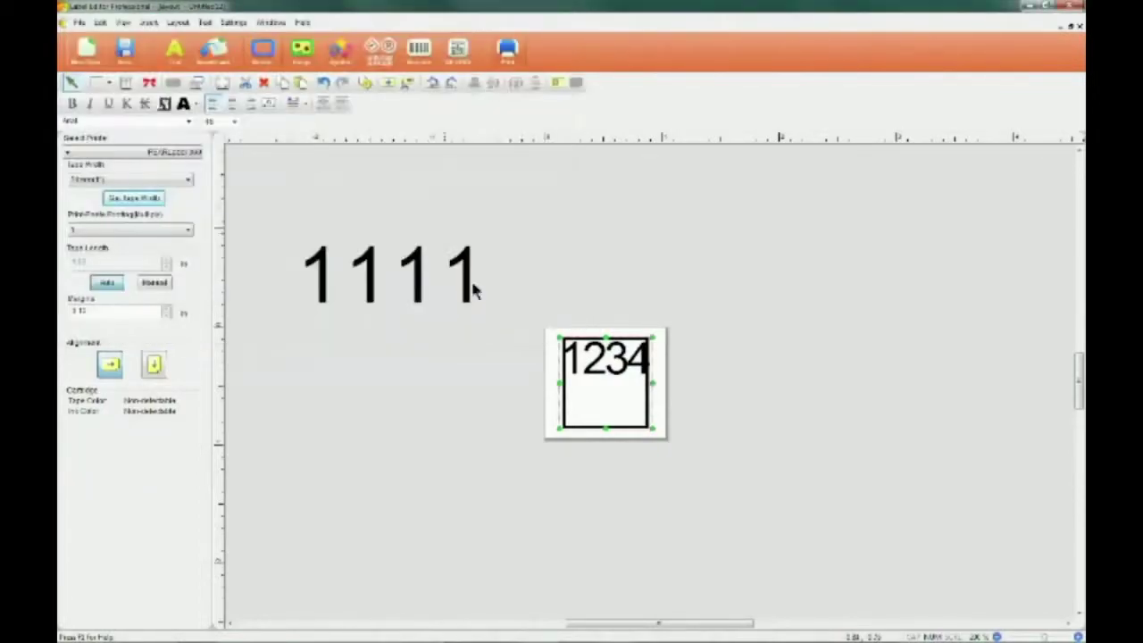
pyautogui.click(427, 287)
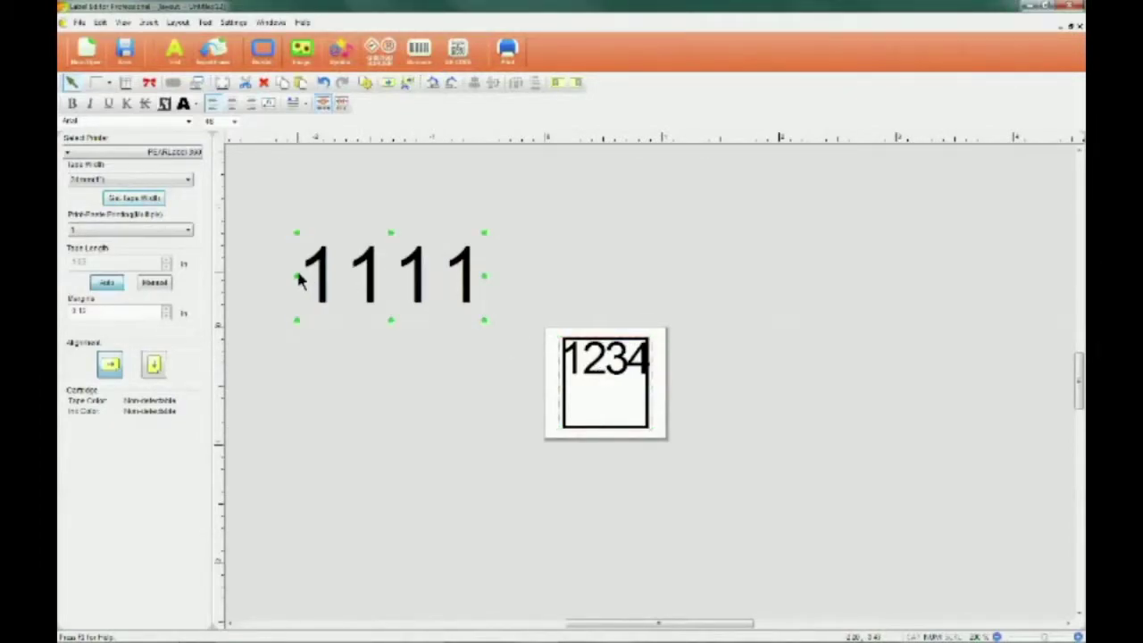
pyautogui.moveTo(298, 281); pyautogui.dragTo(324, 276)
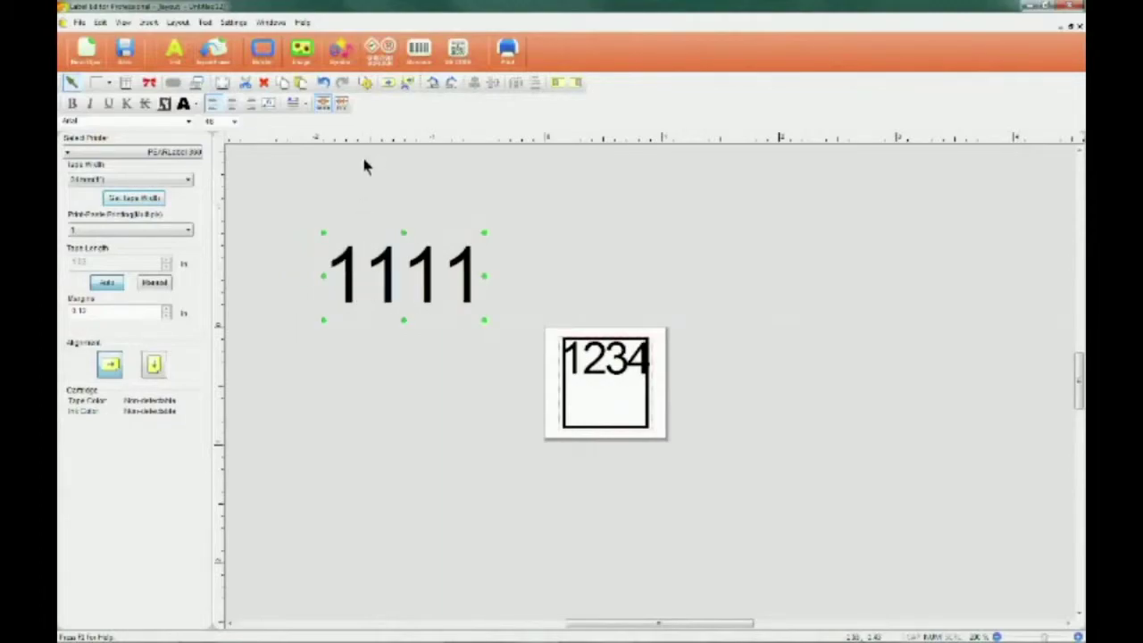
# Insert the Exclamation Mark pictogram from the GHS ISO WHMIS symbol category.
pyautogui.click(349, 51)
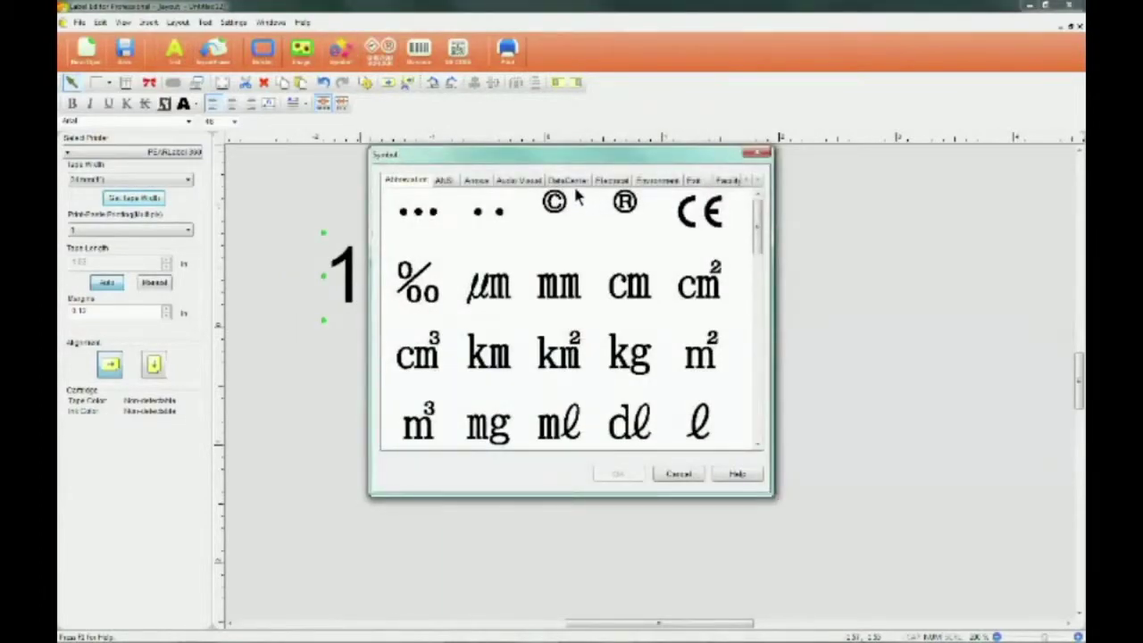
pyautogui.click(444, 179)
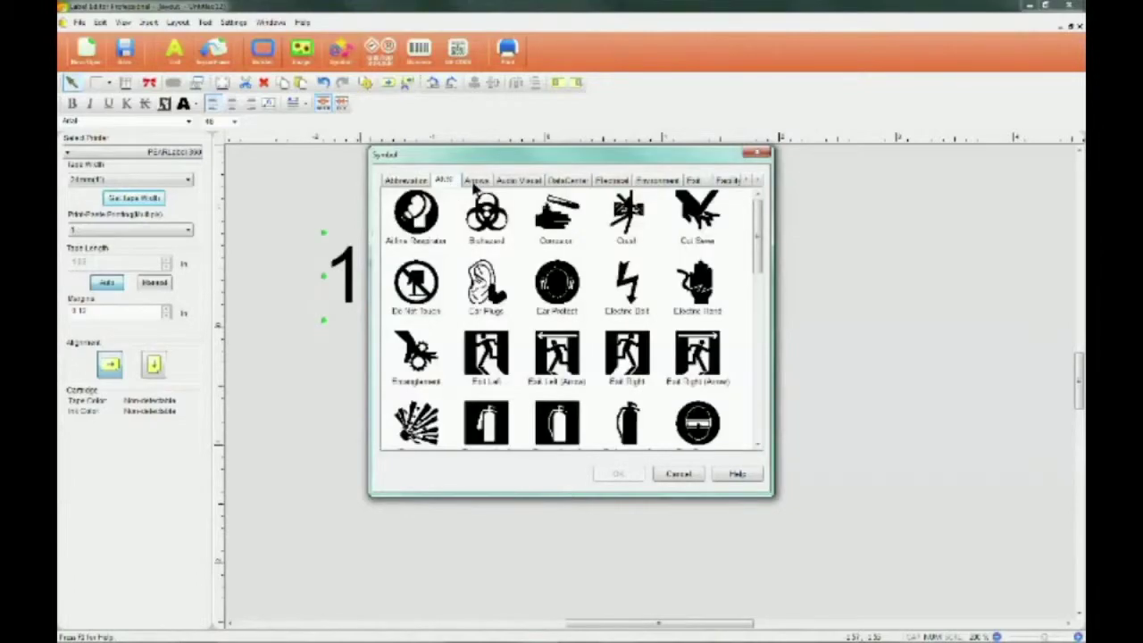
pyautogui.click(573, 182)
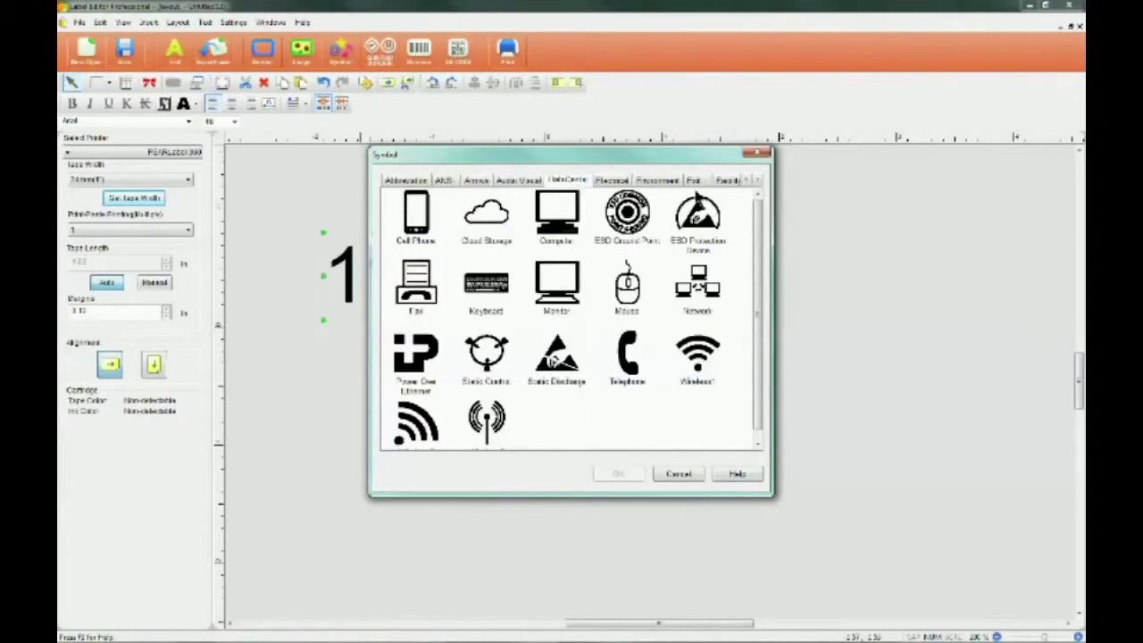
pyautogui.click(615, 179)
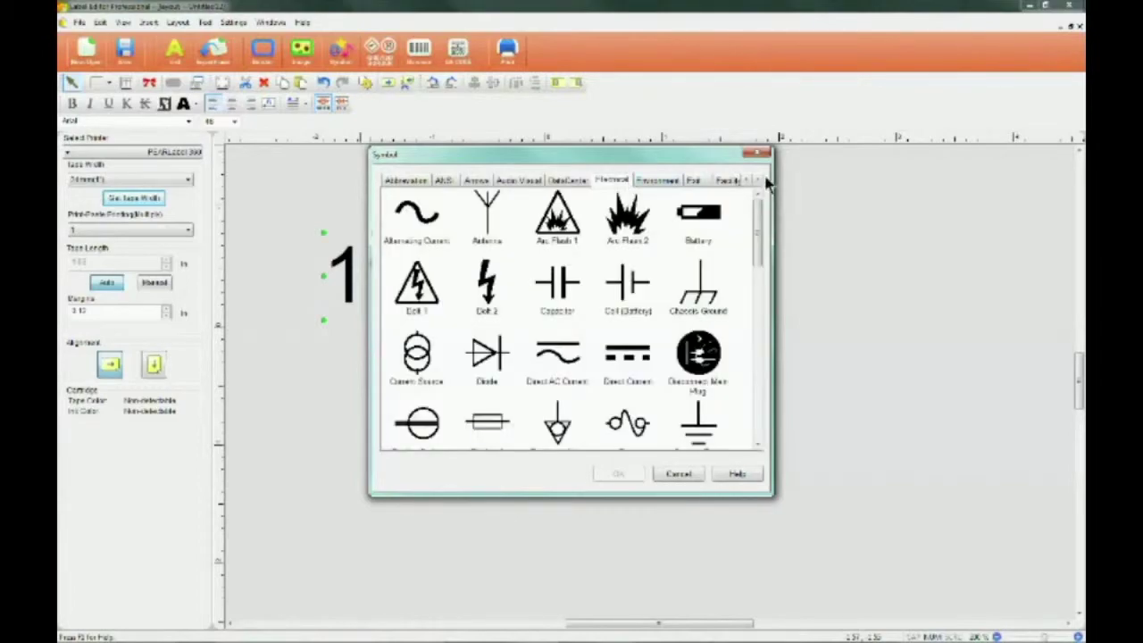
pyautogui.click(743, 181)
pyautogui.click(728, 182)
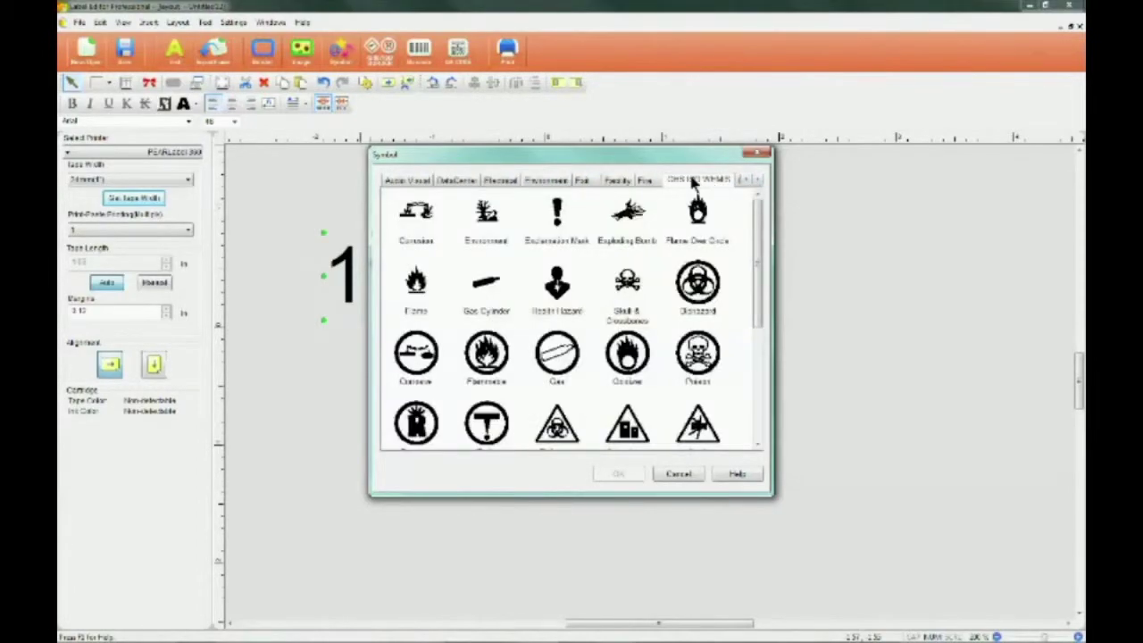
pyautogui.click(560, 219)
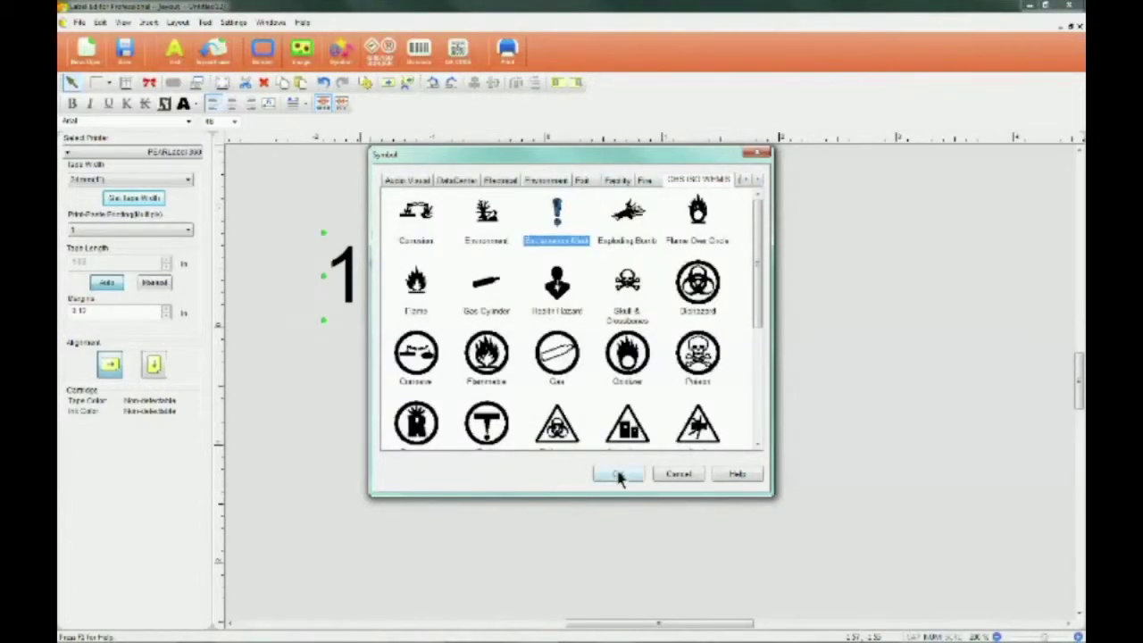
pyautogui.click(619, 476)
# Place the exclamation mark beside 1234 and nudge it into position.
pyautogui.click(720, 411)
pyautogui.doubleClick(709, 383)
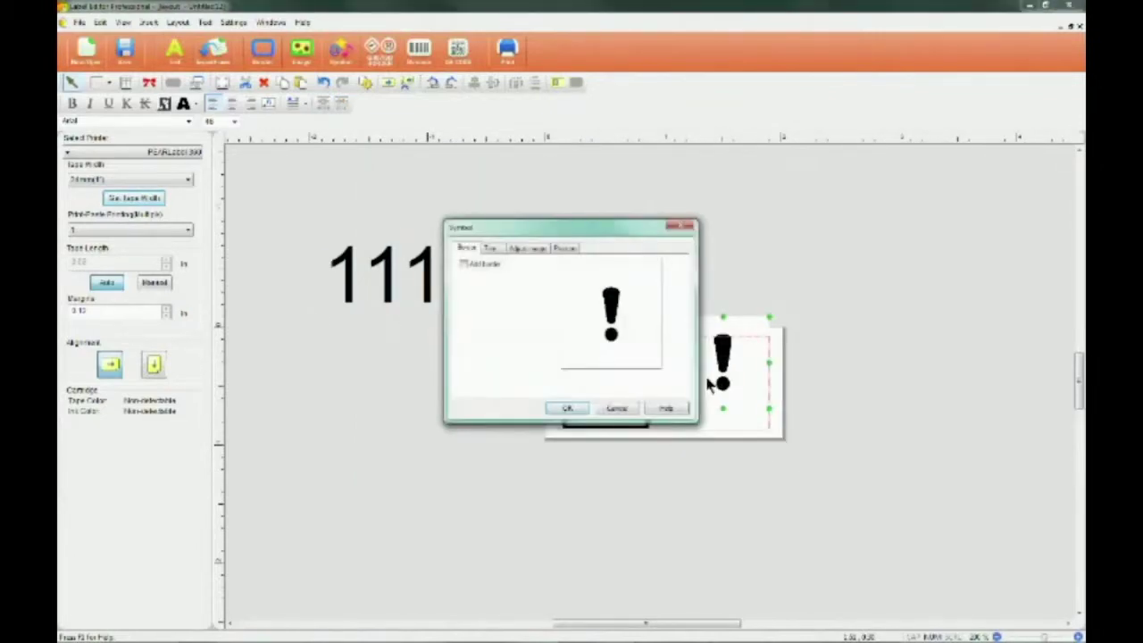
pyautogui.click(680, 408)
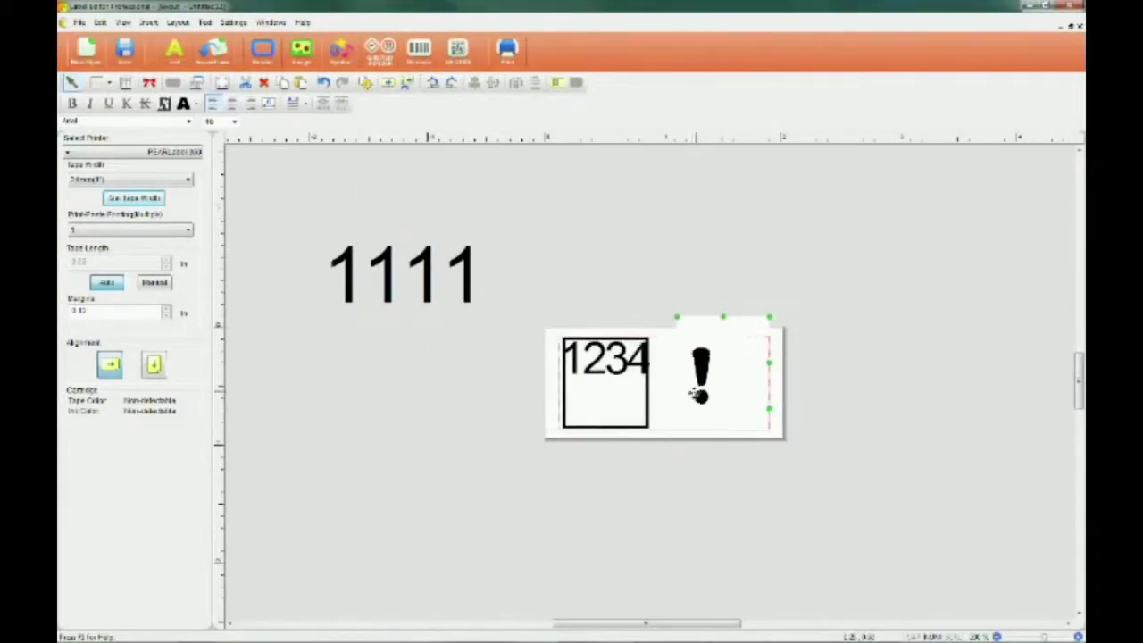
pyautogui.moveTo(699, 392); pyautogui.dragTo(693, 404)
pyautogui.click(692, 465)
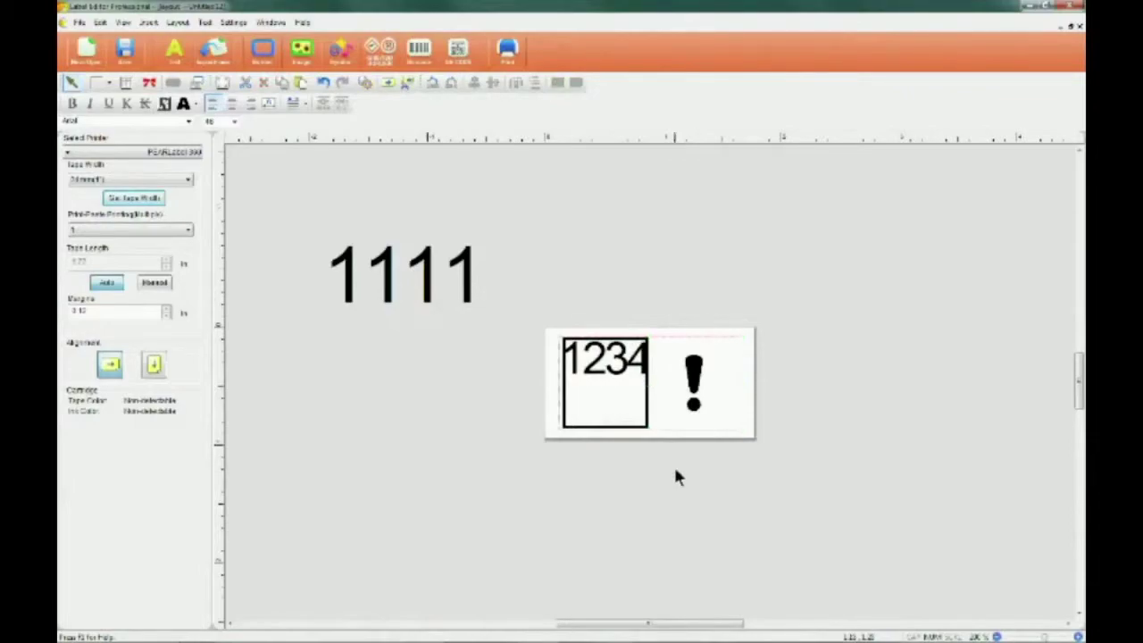
# Enclose the exclamation mark in a red GHS diamond frame.
pyautogui.click(383, 55)
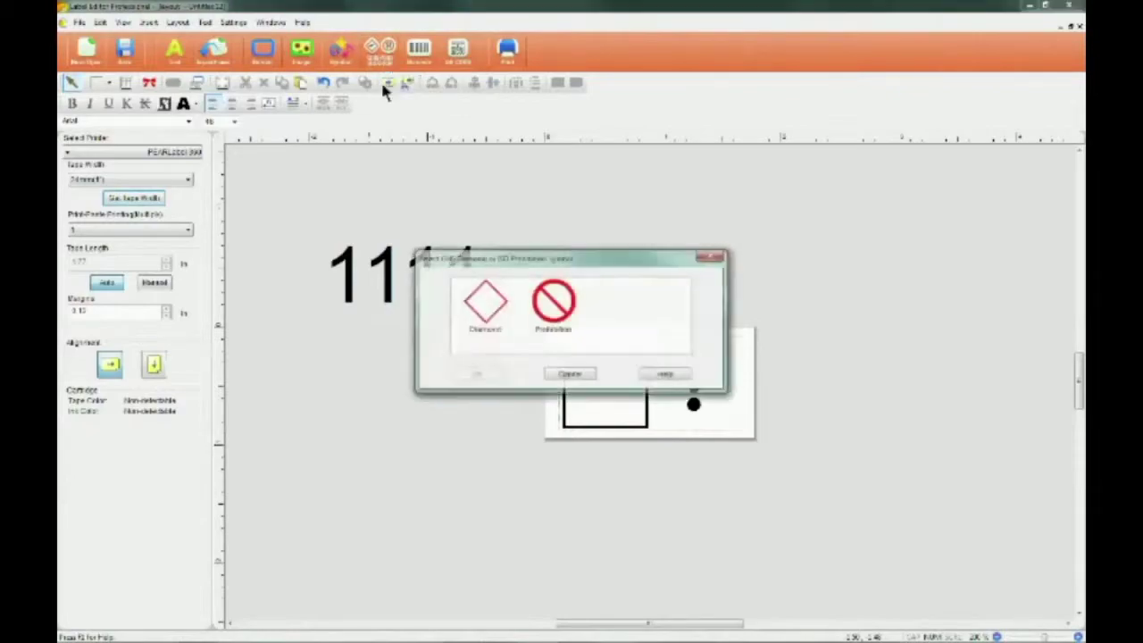
pyautogui.click(482, 308)
pyautogui.click(474, 375)
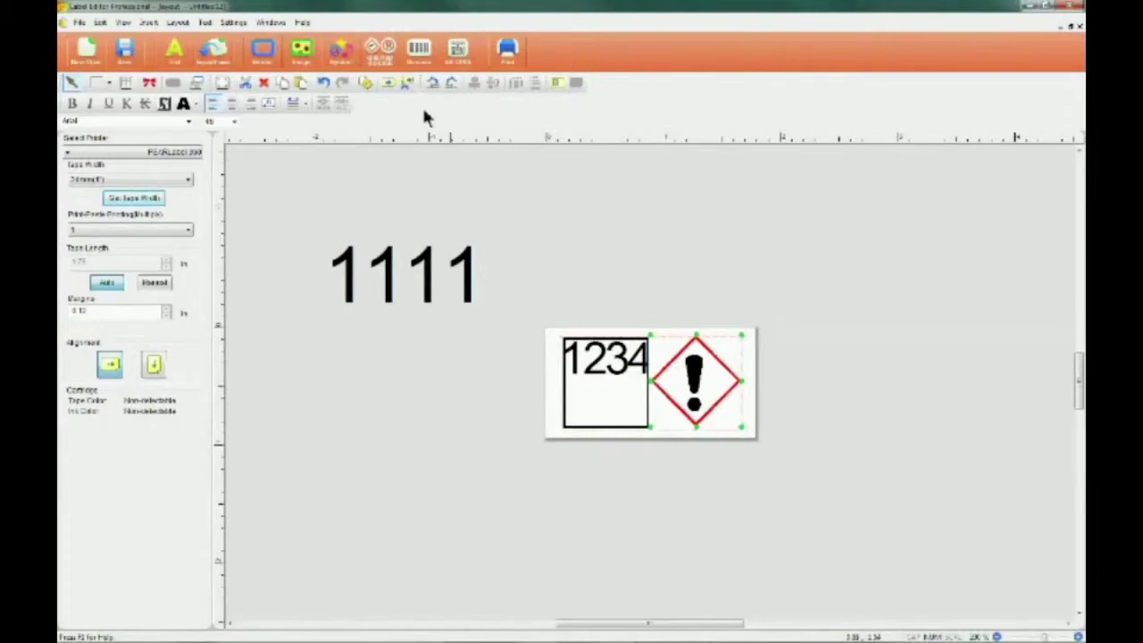
# Add a CODE 39 barcode right of the hazard diamond, accepting the margin warning.
pyautogui.click(420, 54)
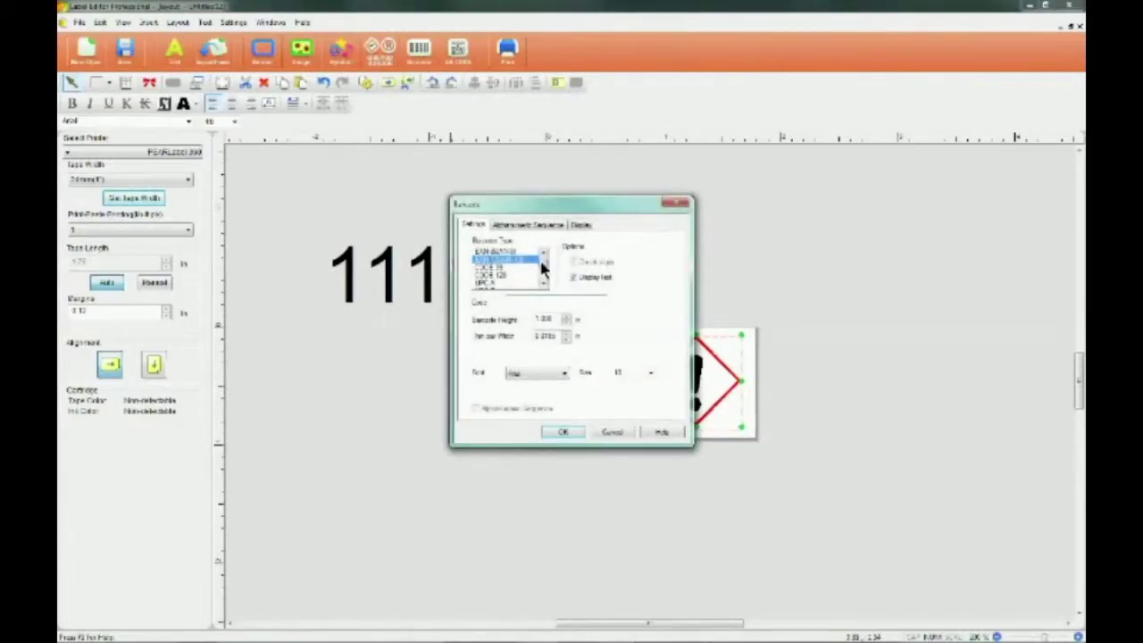
pyautogui.scroll(-5, 542, 268)
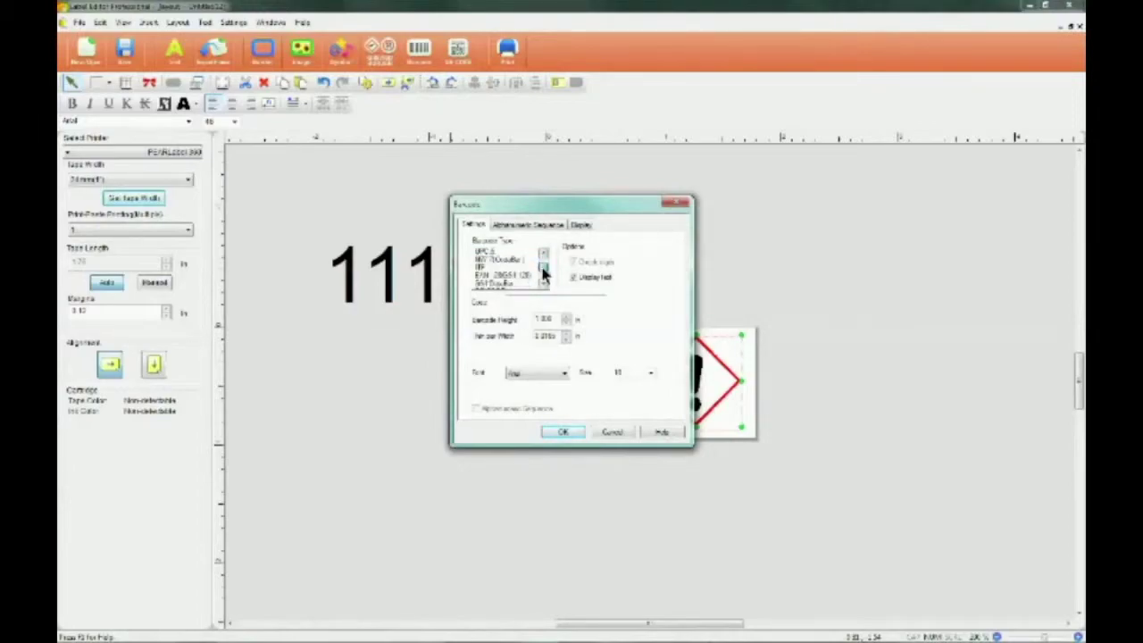
pyautogui.scroll(3, 543, 272)
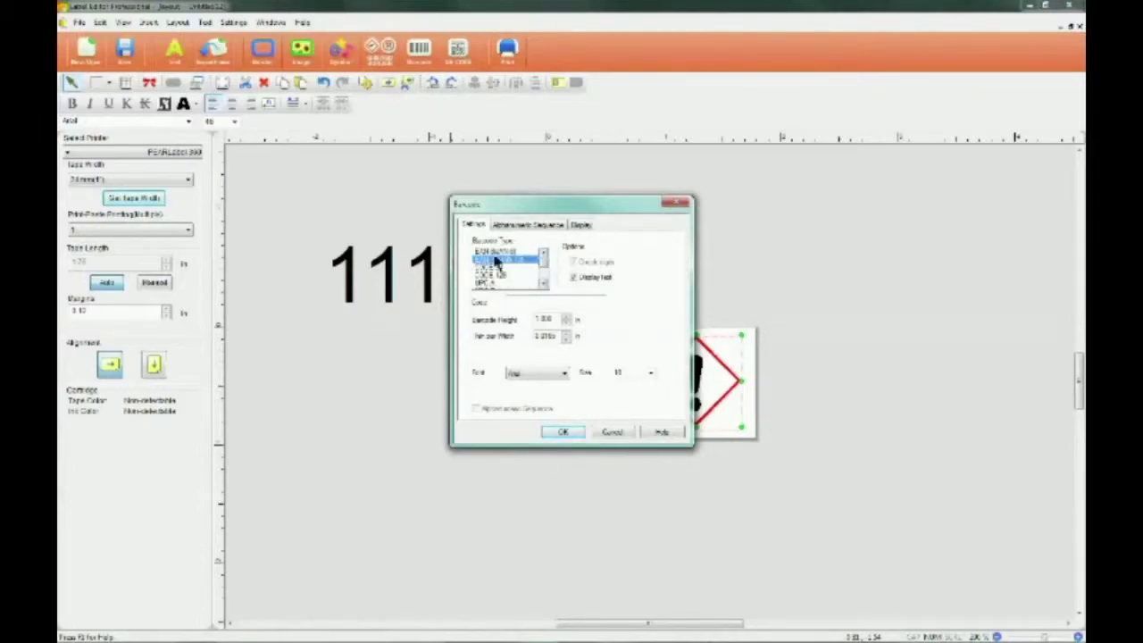
pyautogui.click(496, 267)
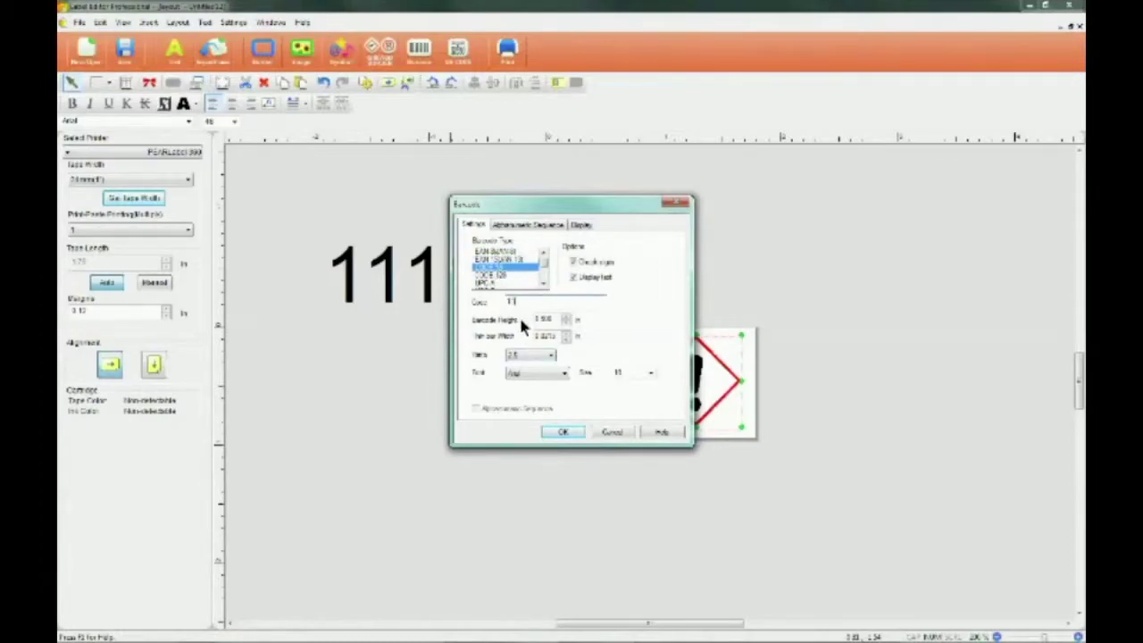
pyautogui.click(562, 433)
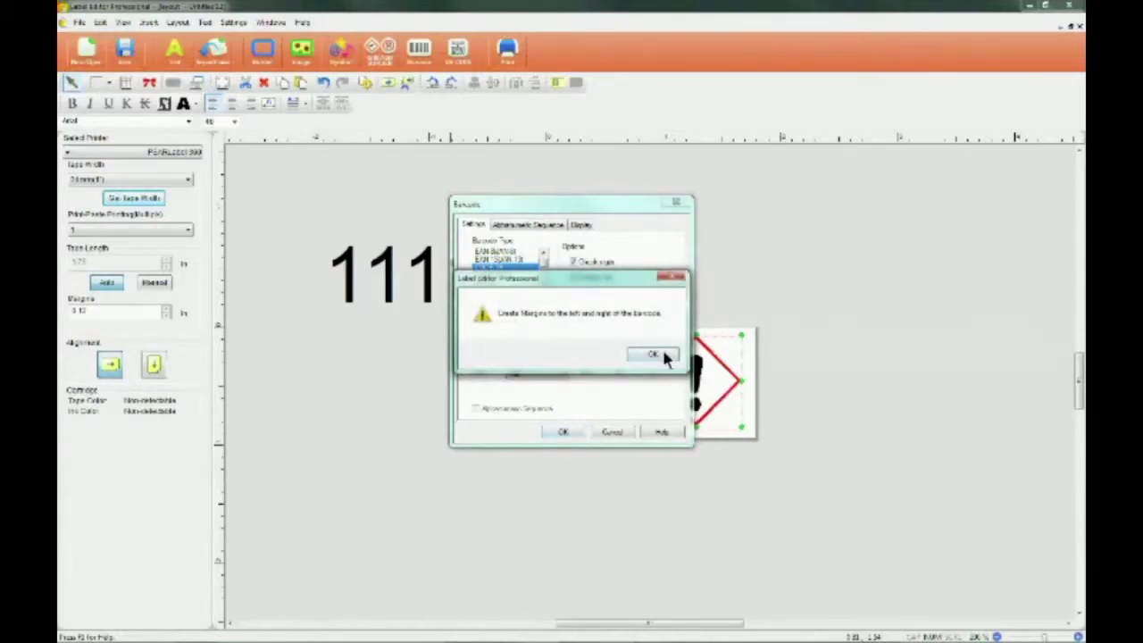
pyautogui.click(653, 355)
pyautogui.click(844, 385)
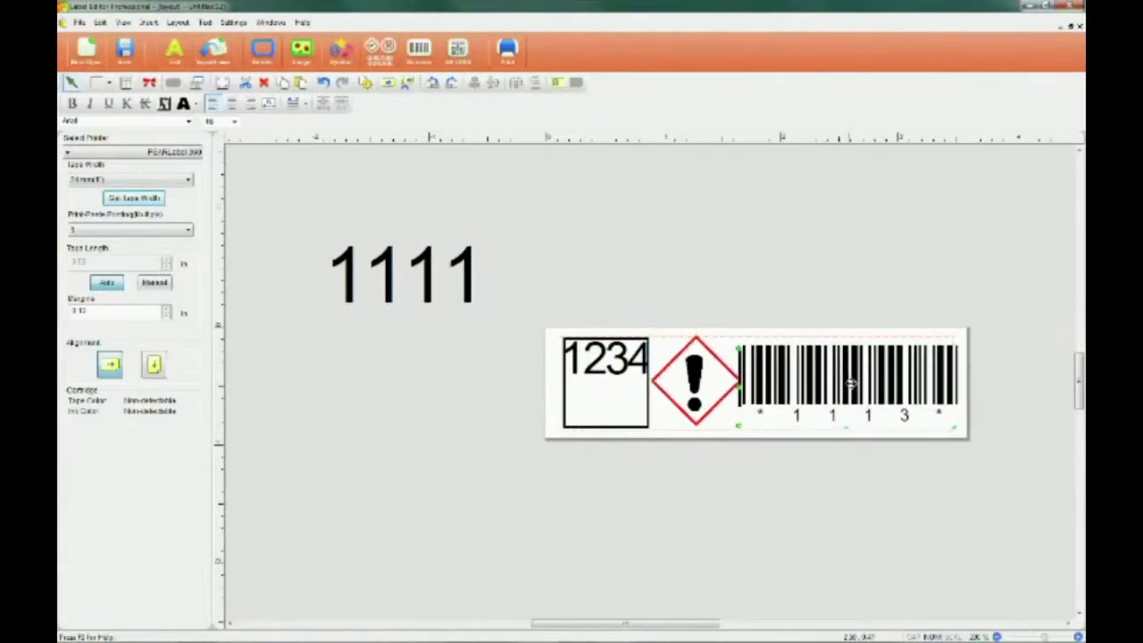
pyautogui.click(460, 50)
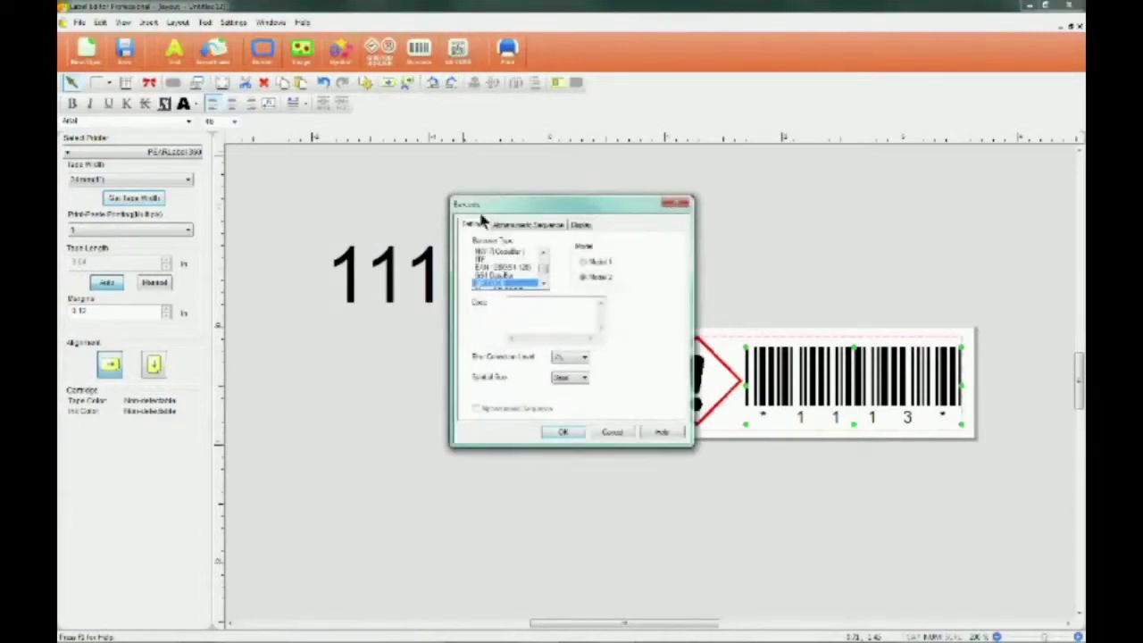
# Add a QR code encoding 1234 at the label's right end, accepting the margin warning.
pyautogui.click(508, 302)
pyautogui.click(563, 432)
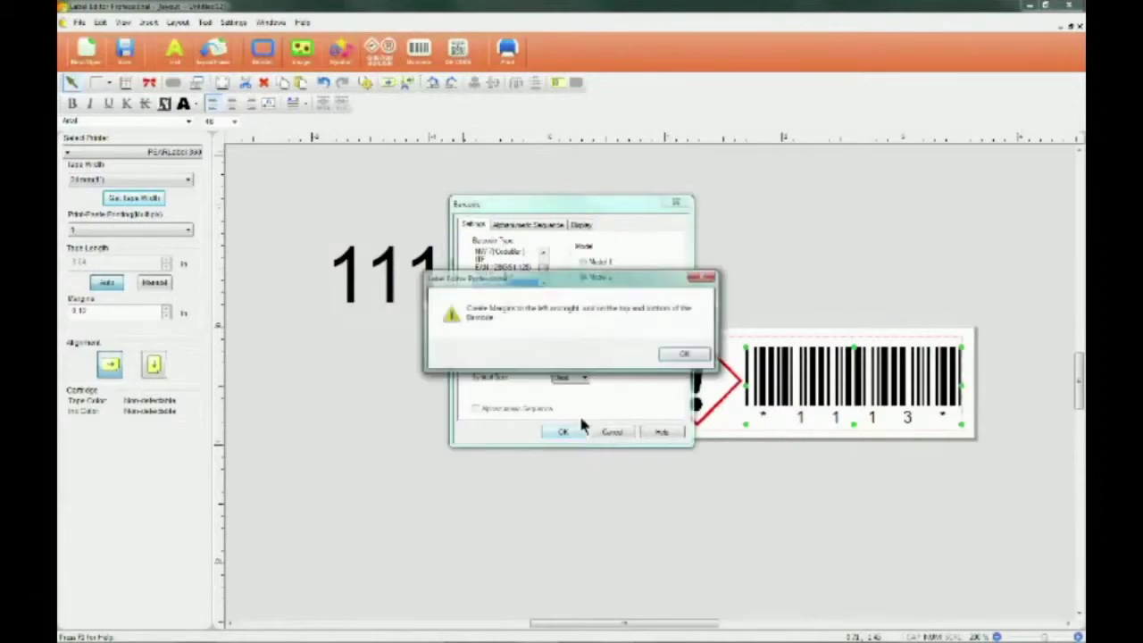
pyautogui.click(694, 357)
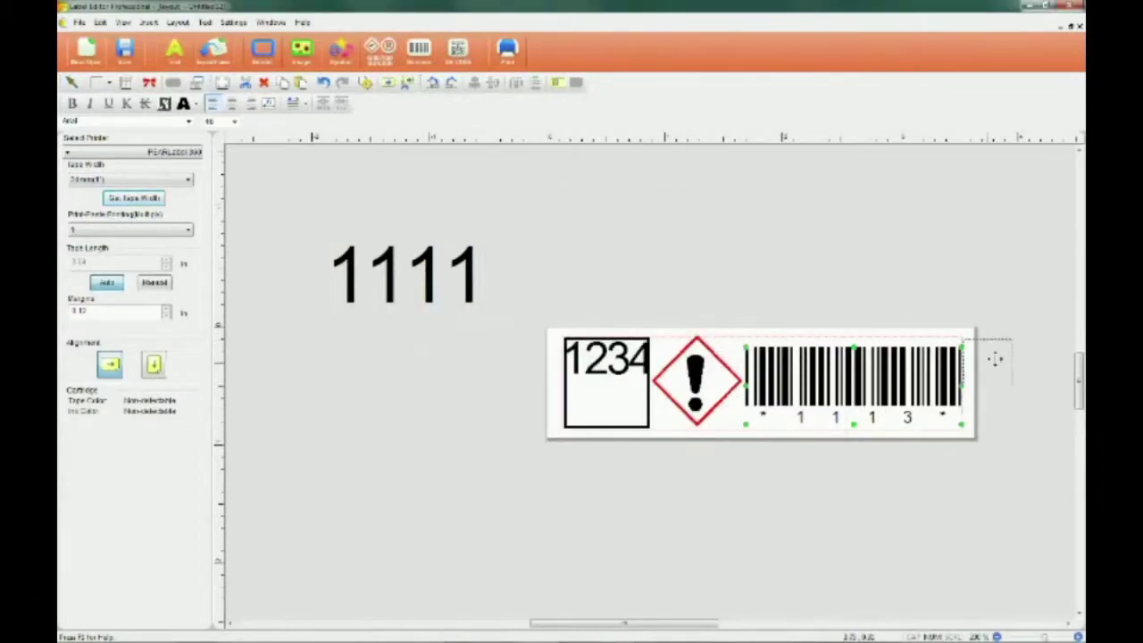
pyautogui.click(995, 358)
pyautogui.moveTo(995, 359); pyautogui.dragTo(993, 361)
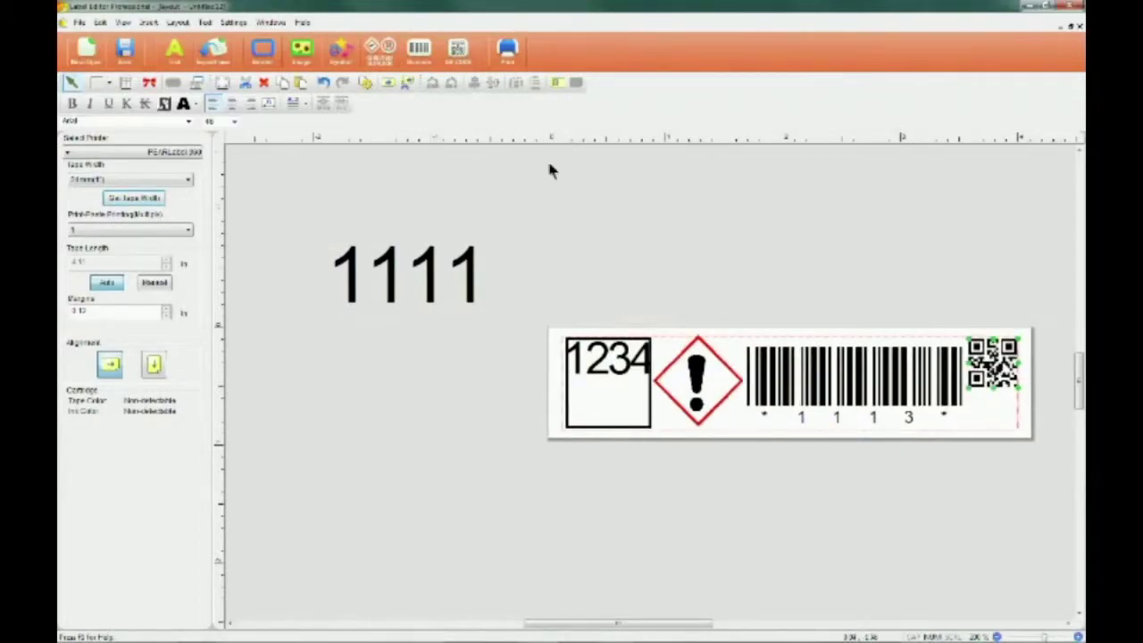
pyautogui.click(507, 54)
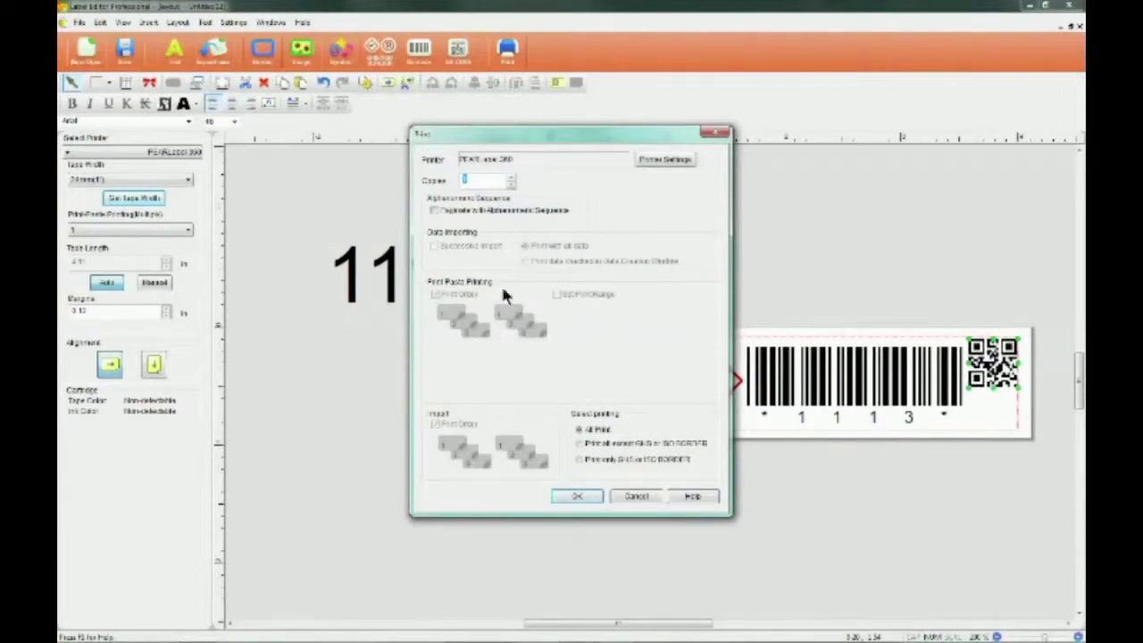
# Set the number of print copies to 3.
pyautogui.click(510, 178)
pyautogui.click(510, 178)
pyautogui.click(511, 184)
# In the printer properties, enable cut after each label plus half cut.
pyautogui.click(659, 159)
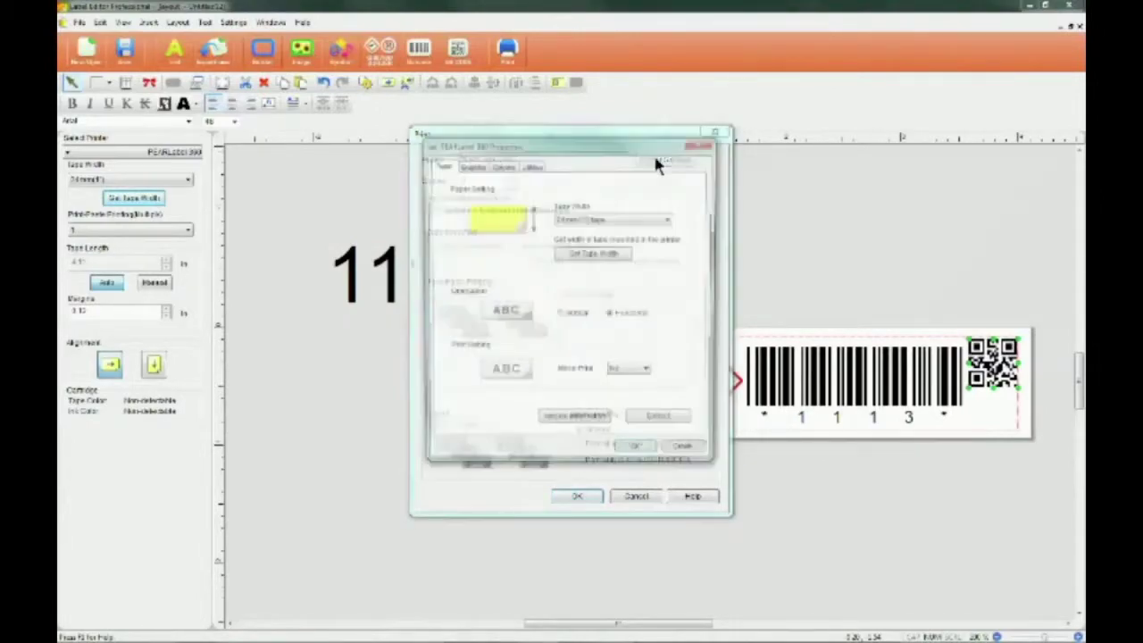
pyautogui.click(471, 166)
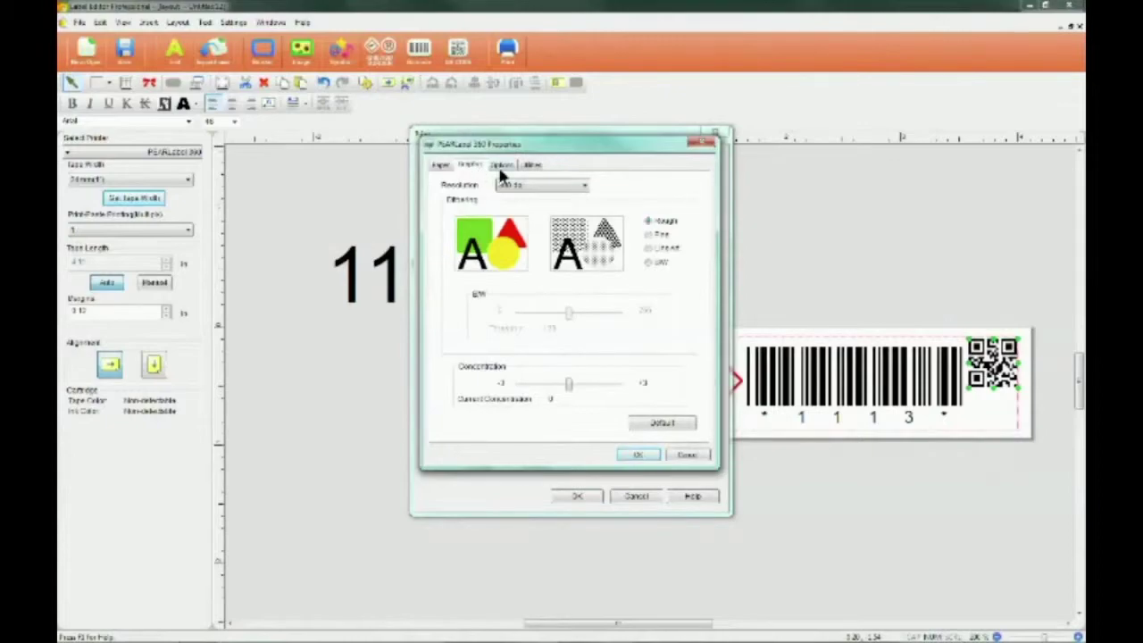
pyautogui.click(500, 164)
pyautogui.click(645, 215)
pyautogui.click(645, 216)
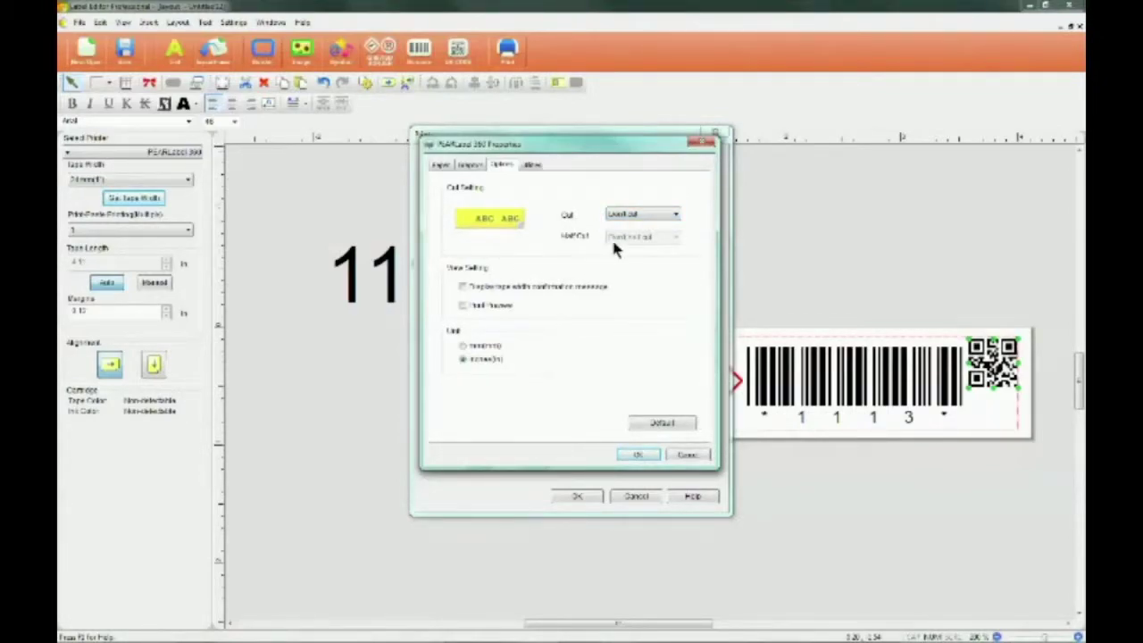
pyautogui.click(645, 215)
pyautogui.click(656, 230)
pyautogui.click(637, 239)
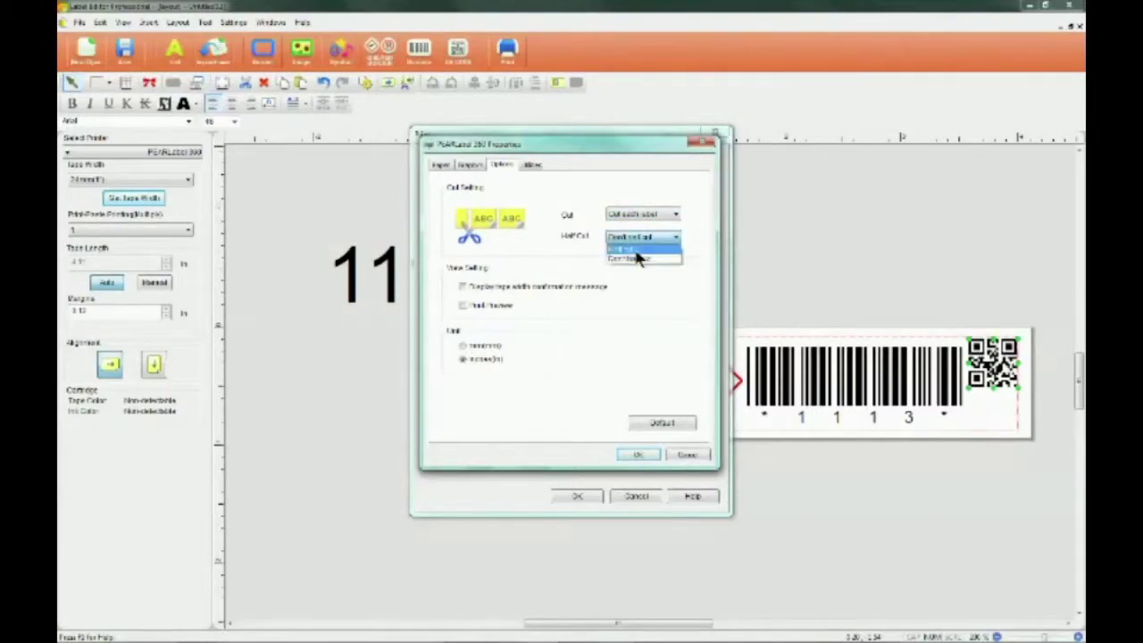
pyautogui.click(636, 258)
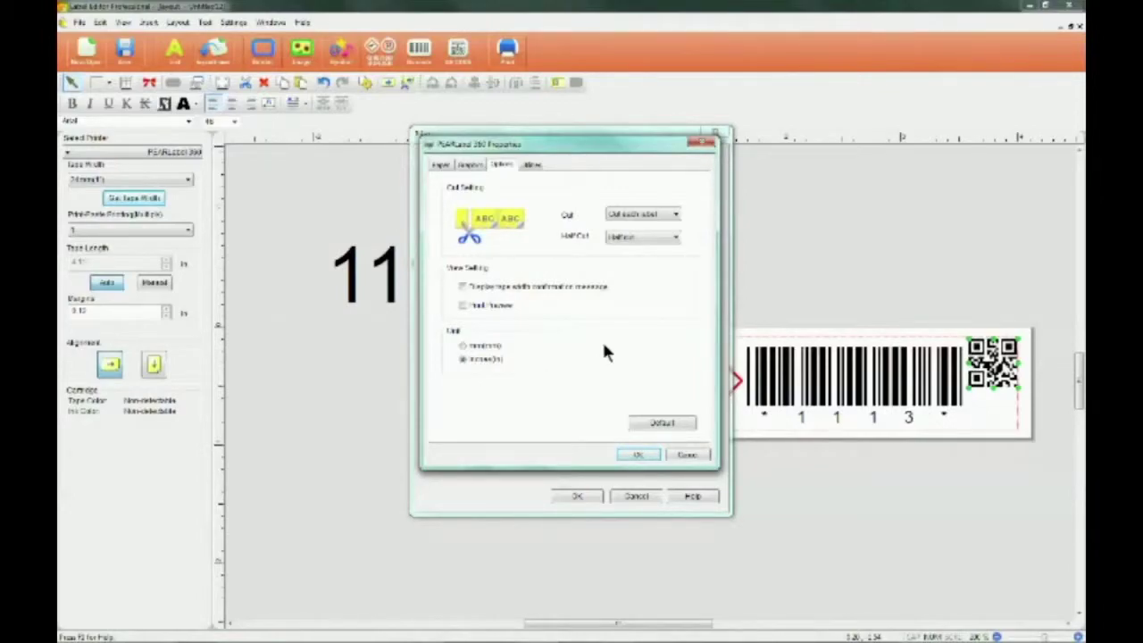
pyautogui.click(676, 459)
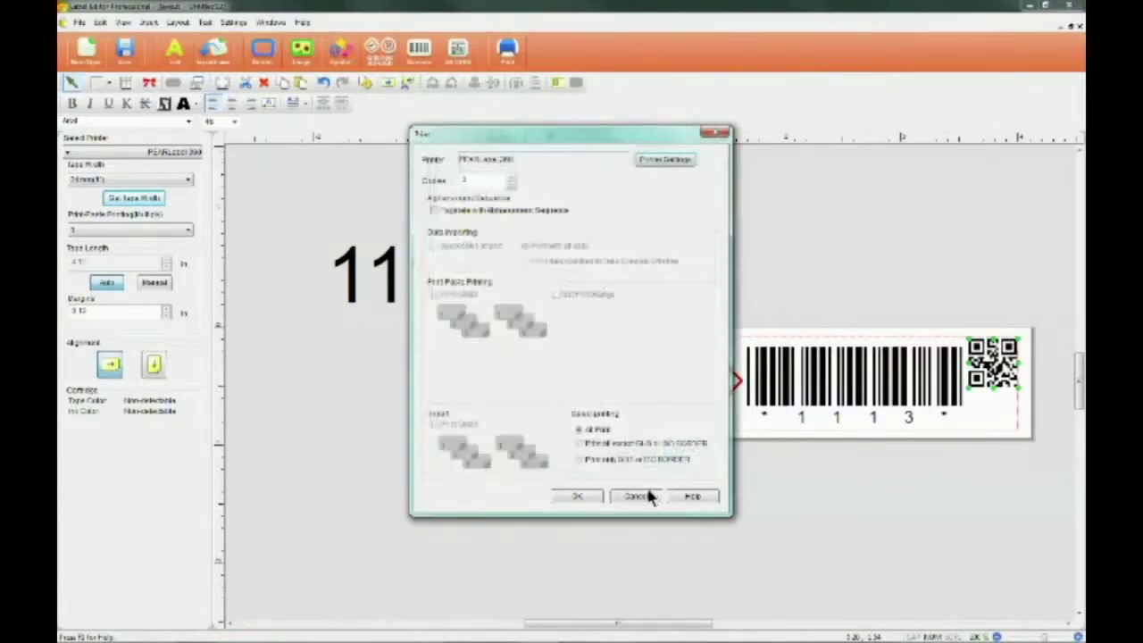
# Cancel printing, draw an empty rectangle above the 1111 text, and insert a default table.
pyautogui.click(646, 494)
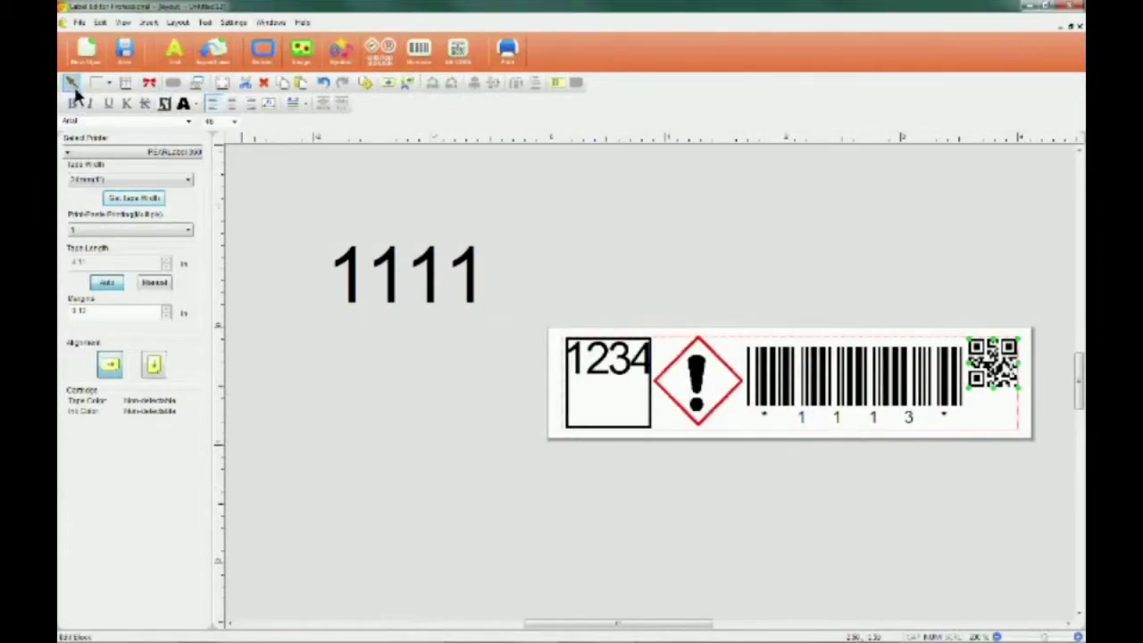
pyautogui.click(108, 83)
pyautogui.click(108, 85)
pyautogui.click(109, 85)
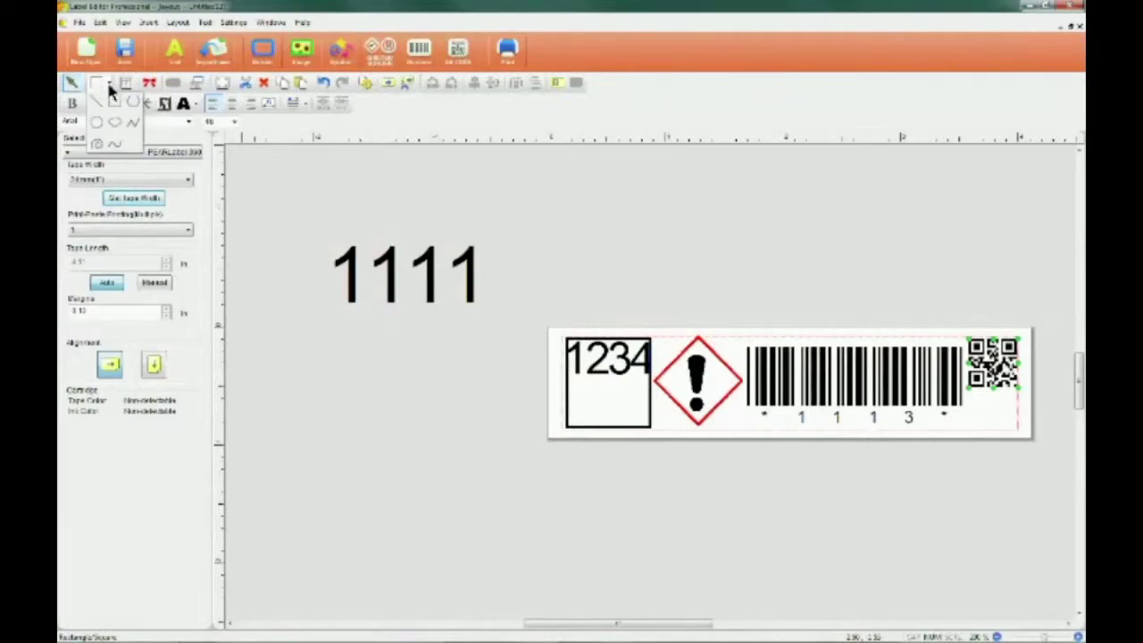
pyautogui.click(114, 101)
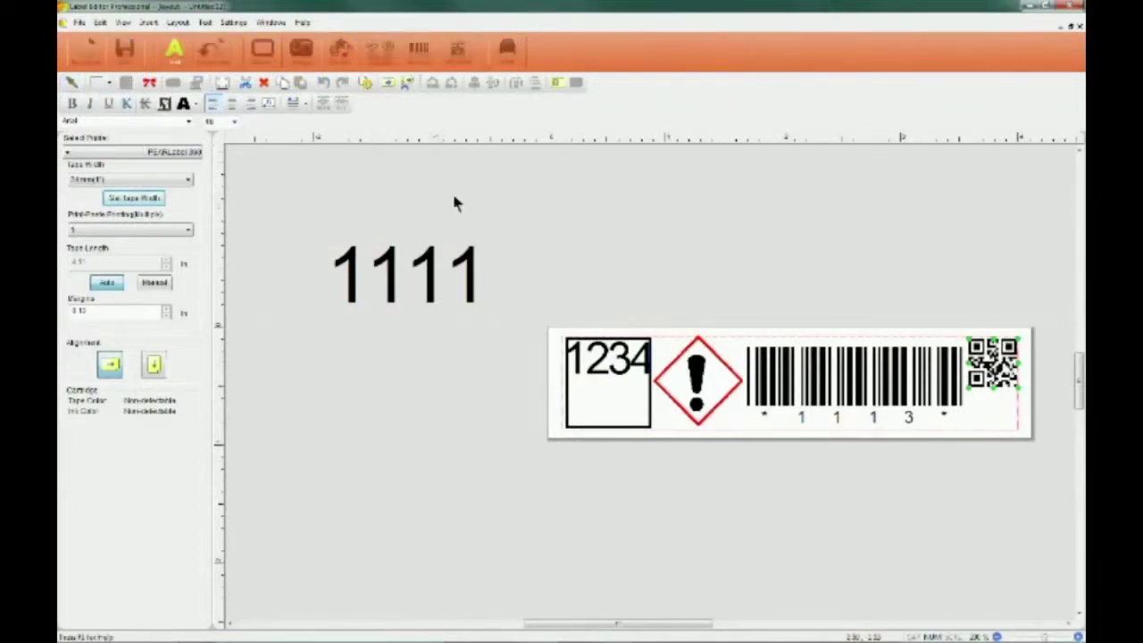
pyautogui.moveTo(532, 201); pyautogui.dragTo(614, 227)
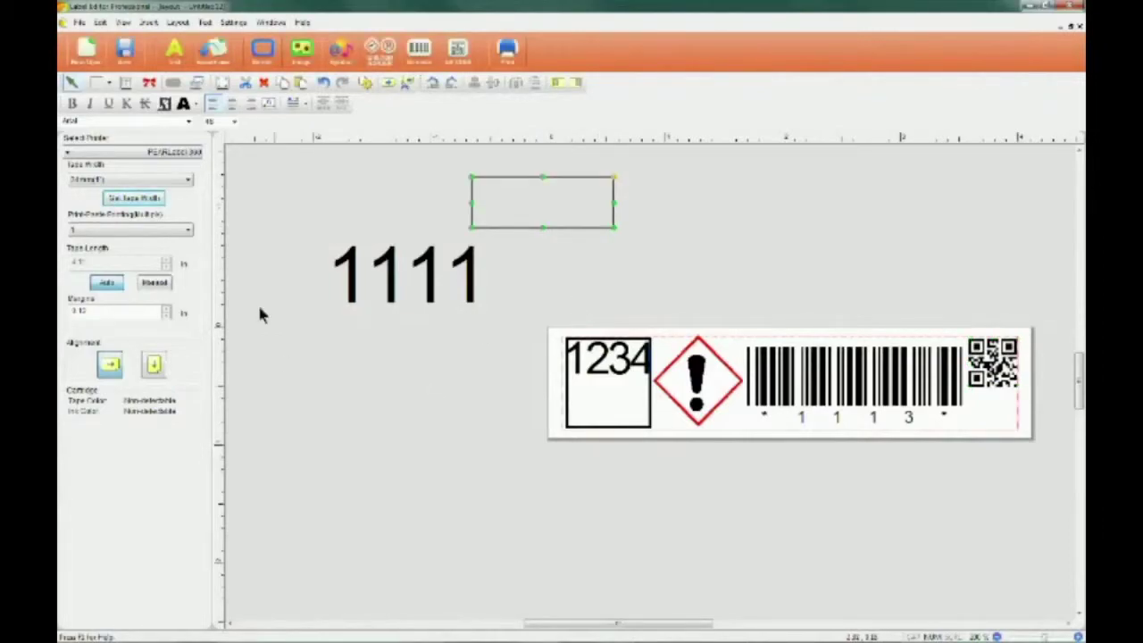
pyautogui.click(126, 82)
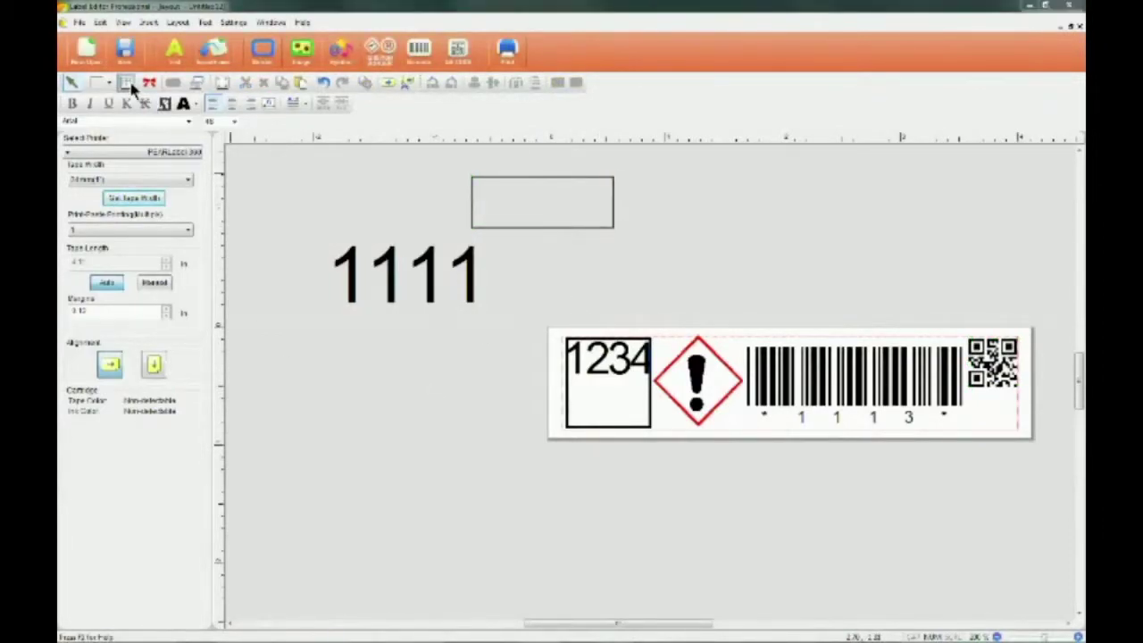
pyautogui.click(561, 447)
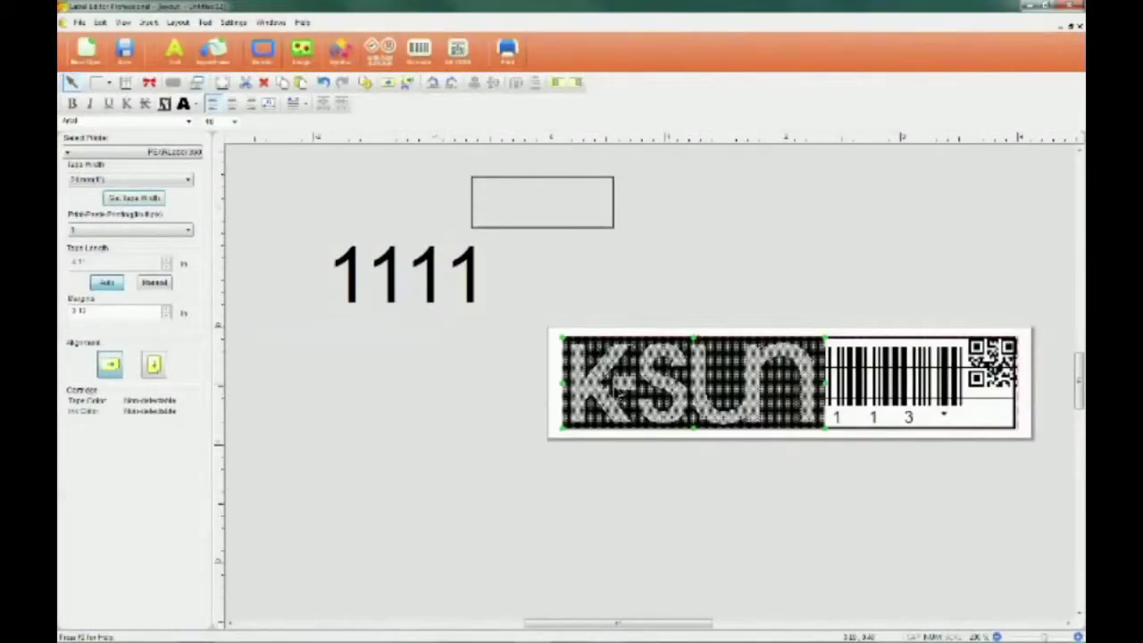
# Drag the K-SUN image off the label to the empty canvas on the left.
pyautogui.moveTo(618, 394); pyautogui.dragTo(330, 426)
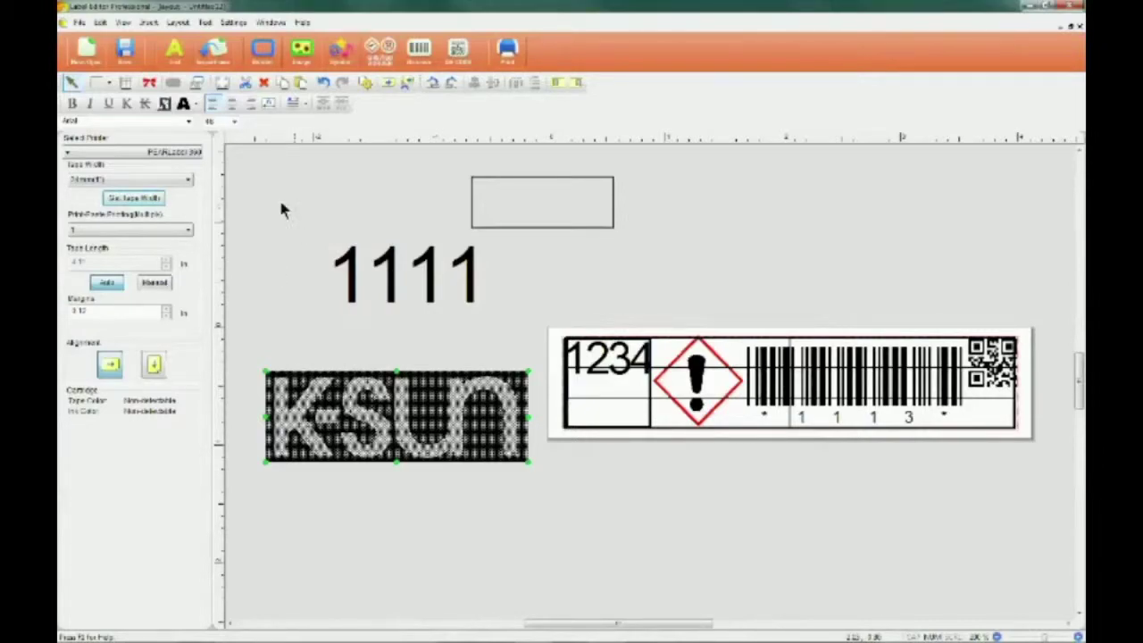
pyautogui.click(223, 83)
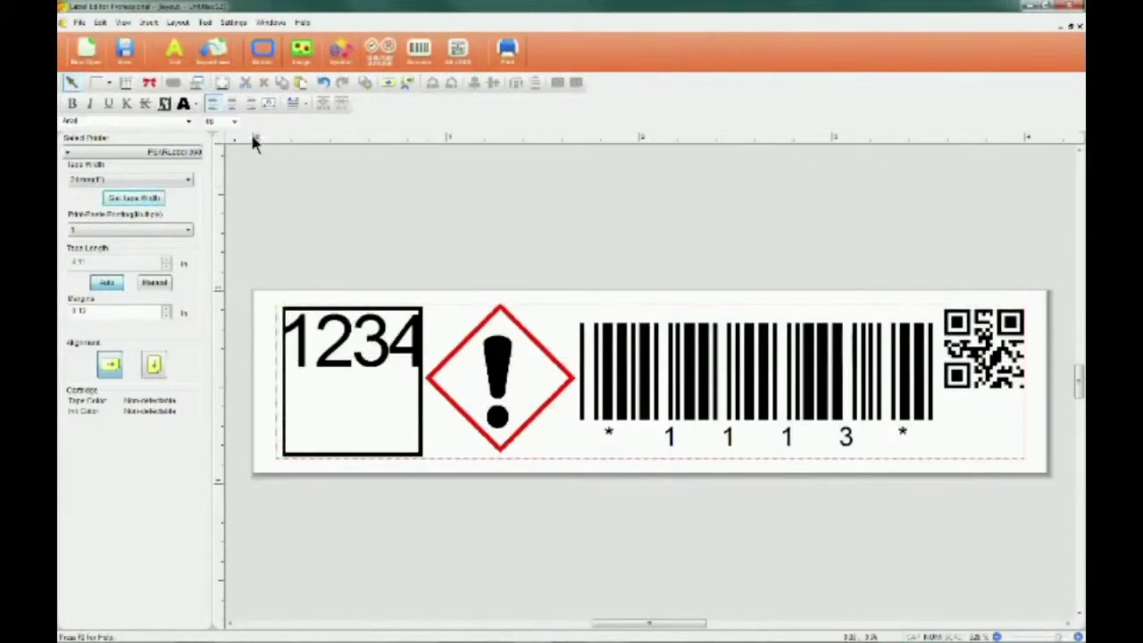
# Select the 1234 text, test Undo and Redo, then rotate it 90° vertically.
pyautogui.click(346, 334)
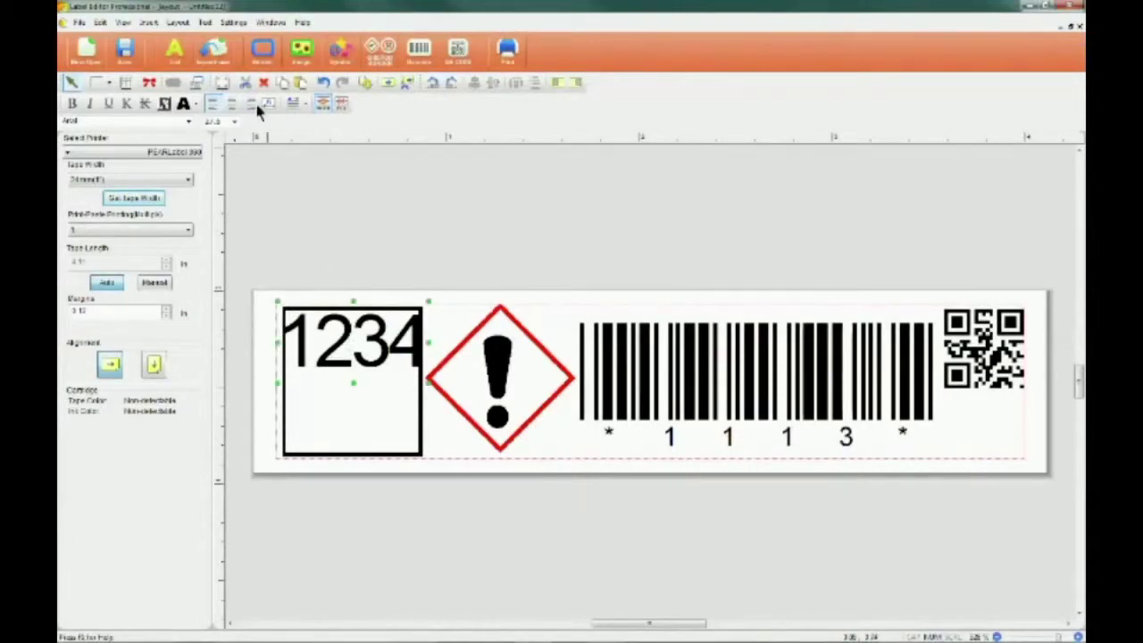
pyautogui.click(325, 86)
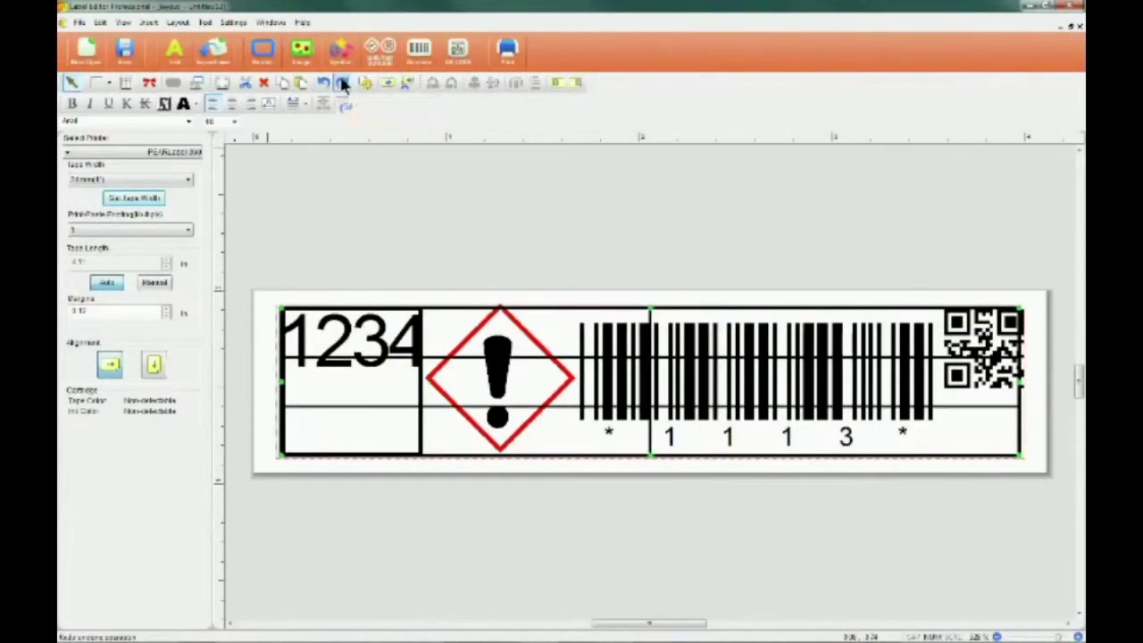
pyautogui.click(344, 83)
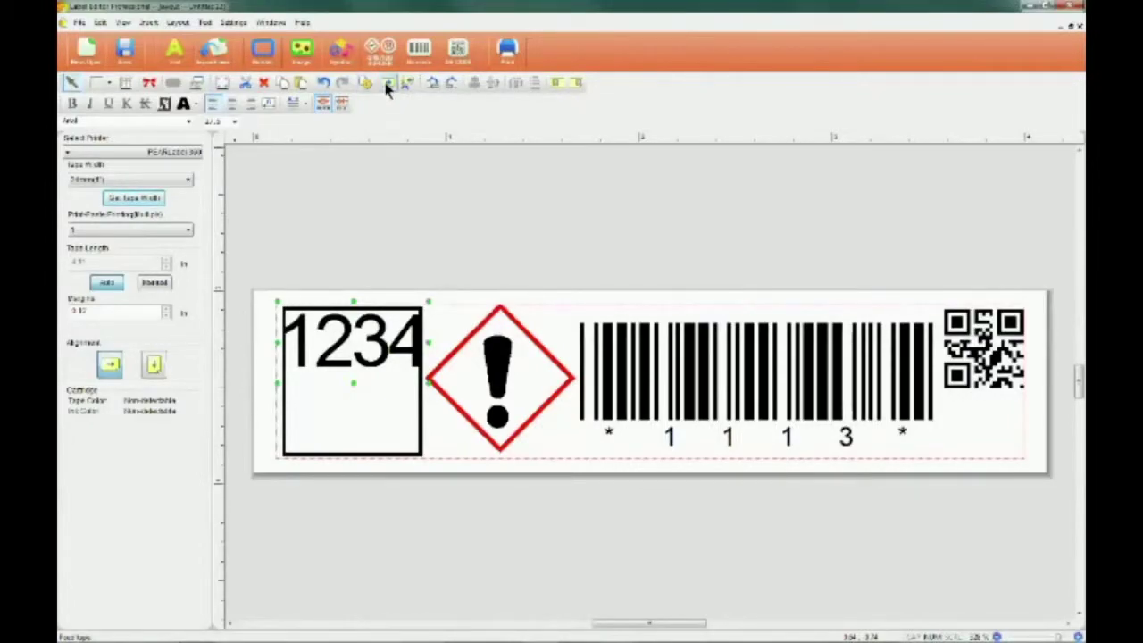
pyautogui.click(433, 85)
# Cycle the 1234 text through both rotate buttons until it is upright again.
pyautogui.click(433, 85)
pyautogui.click(433, 85)
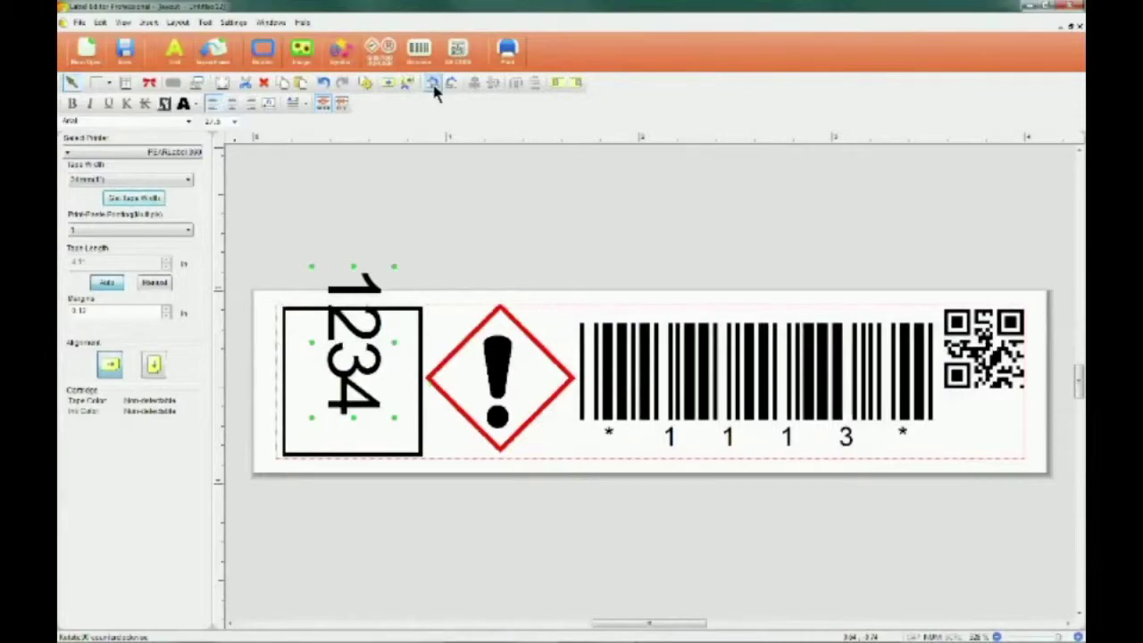
pyautogui.click(433, 85)
pyautogui.click(453, 82)
pyautogui.click(453, 83)
pyautogui.click(453, 83)
pyautogui.click(452, 84)
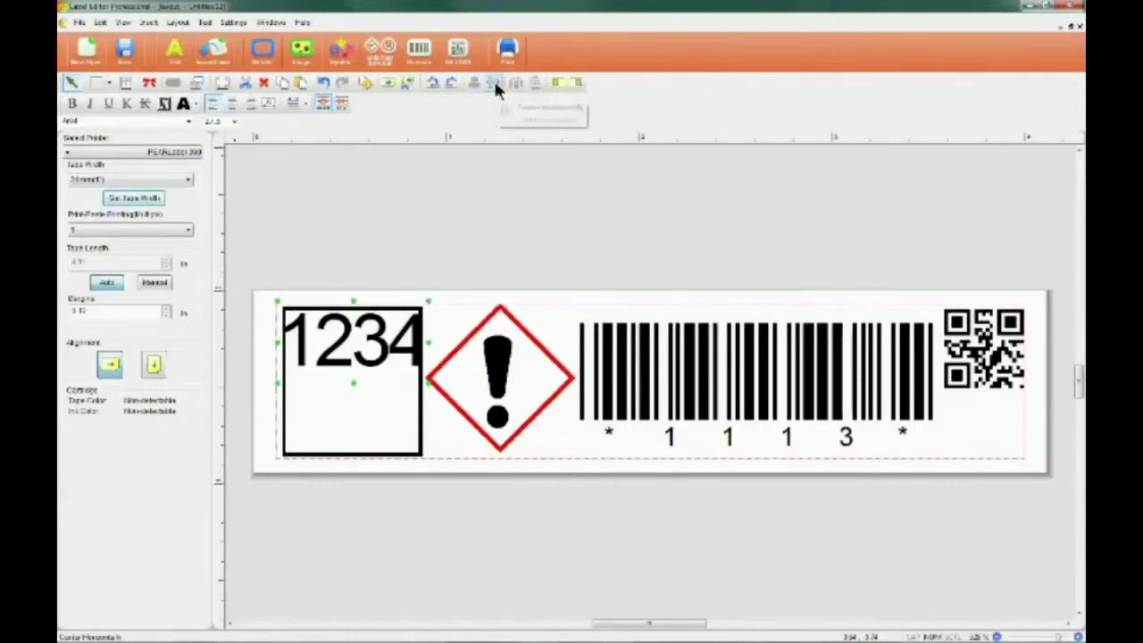
# Centre the 1234 text vertically in its box and test Tape End and Tape Beginning alignment.
pyautogui.click(495, 83)
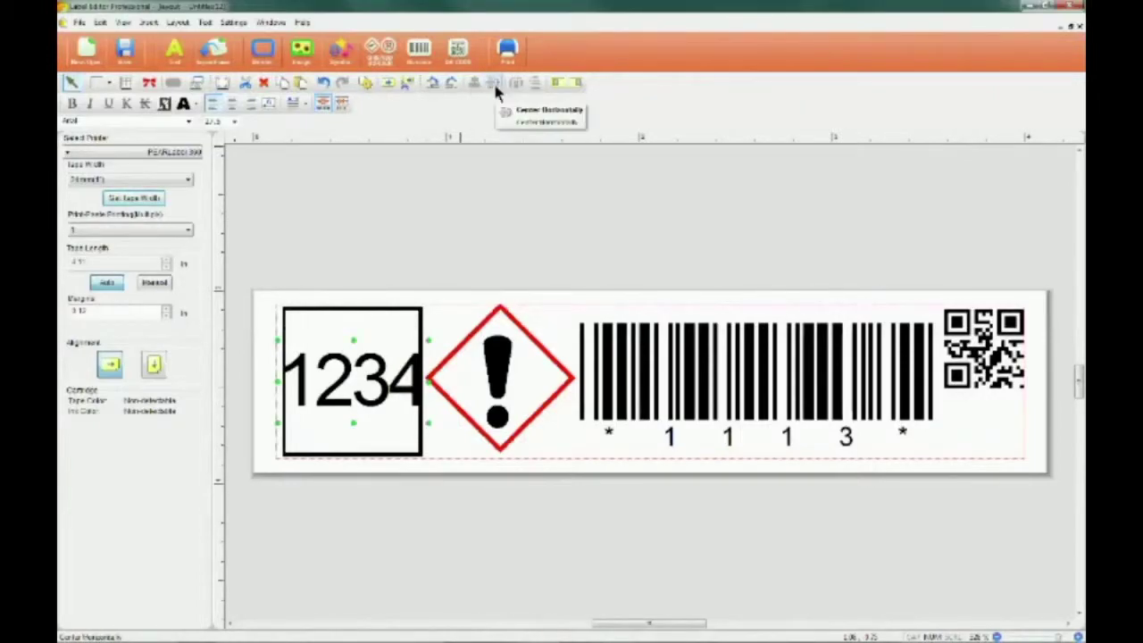
pyautogui.click(576, 82)
pyautogui.click(557, 83)
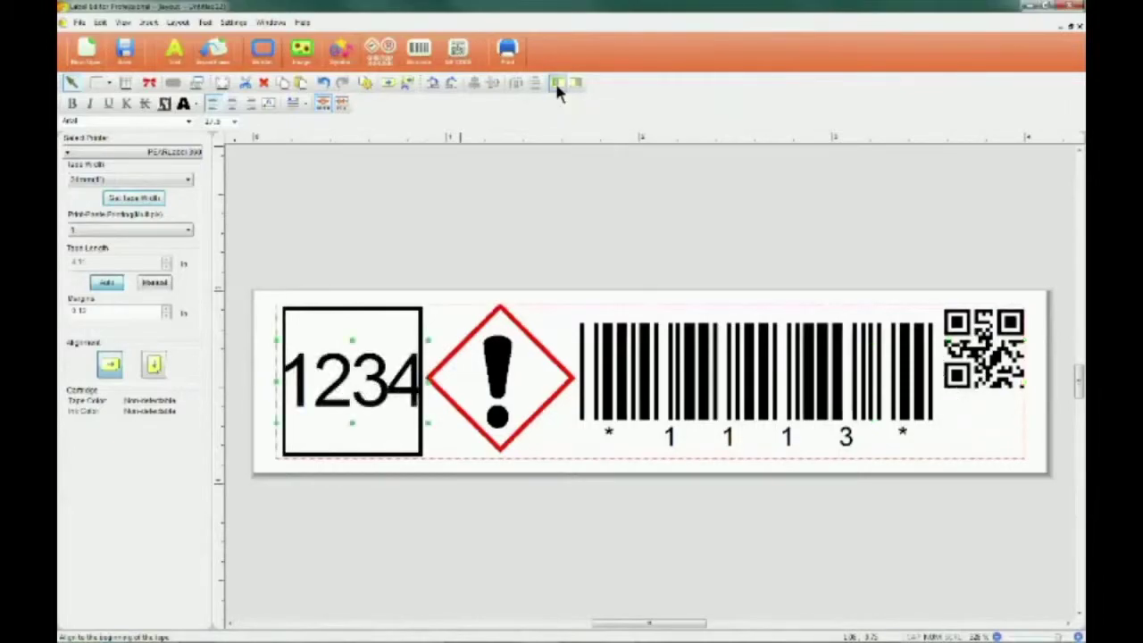
pyautogui.click(305, 106)
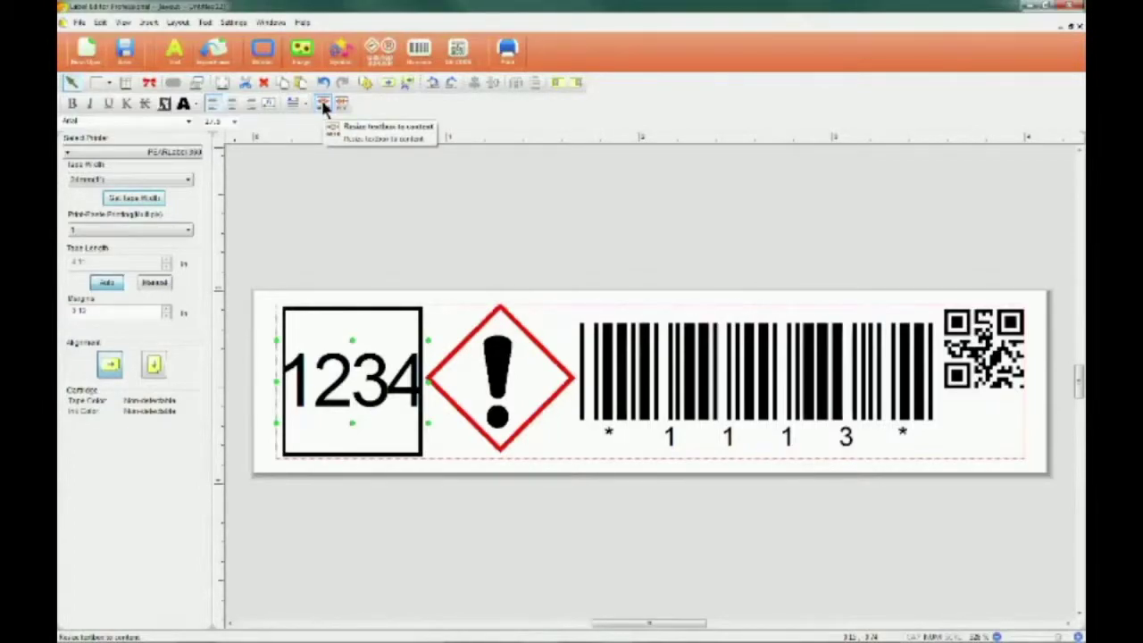
pyautogui.click(323, 104)
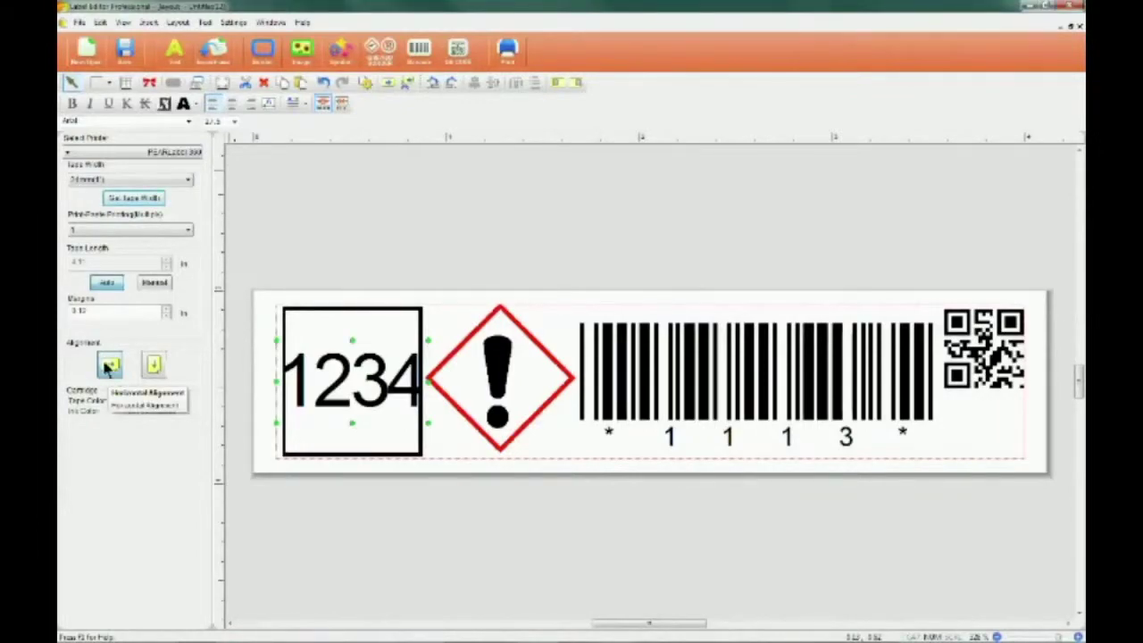
# Keep the horizontal tape layout after trying vertical, and lower the label margin value.
pyautogui.click(153, 366)
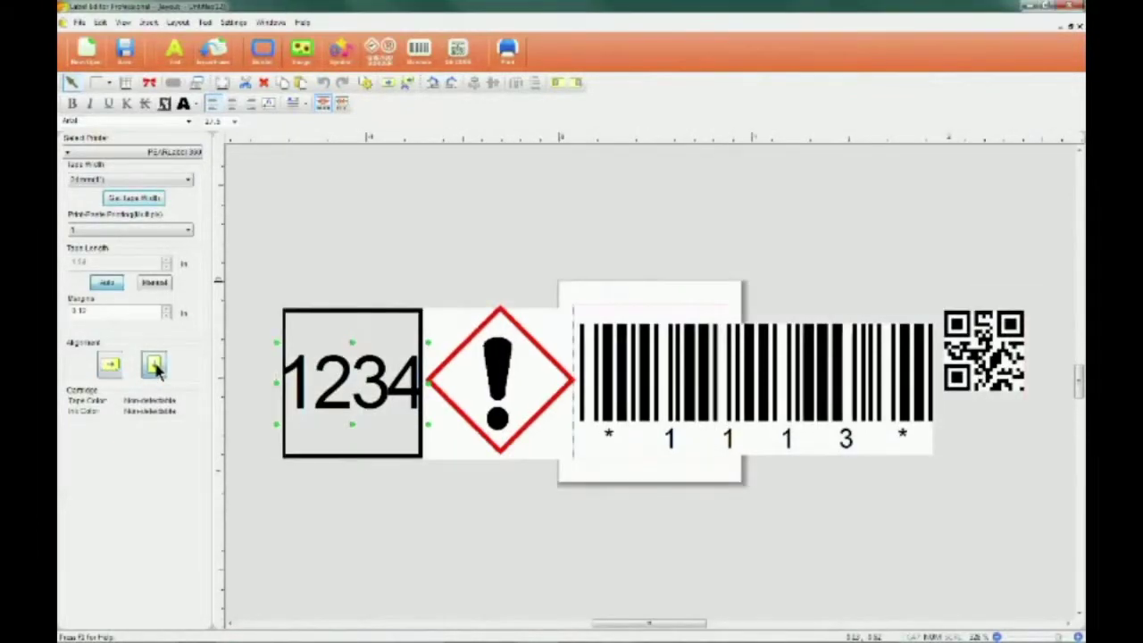
pyautogui.click(115, 364)
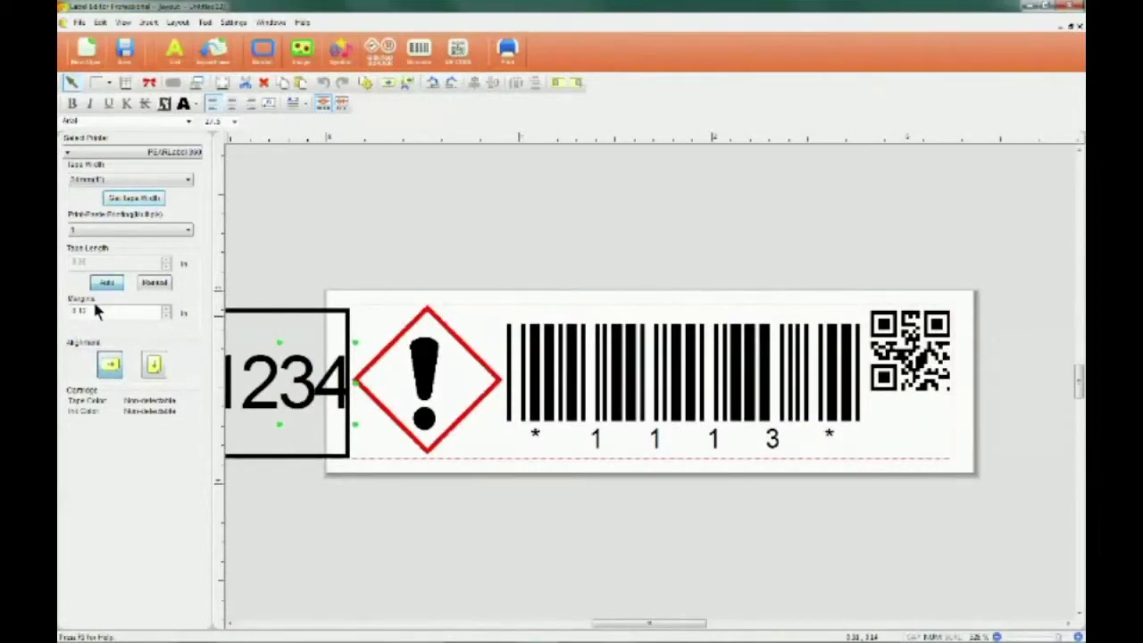
pyautogui.click(166, 315)
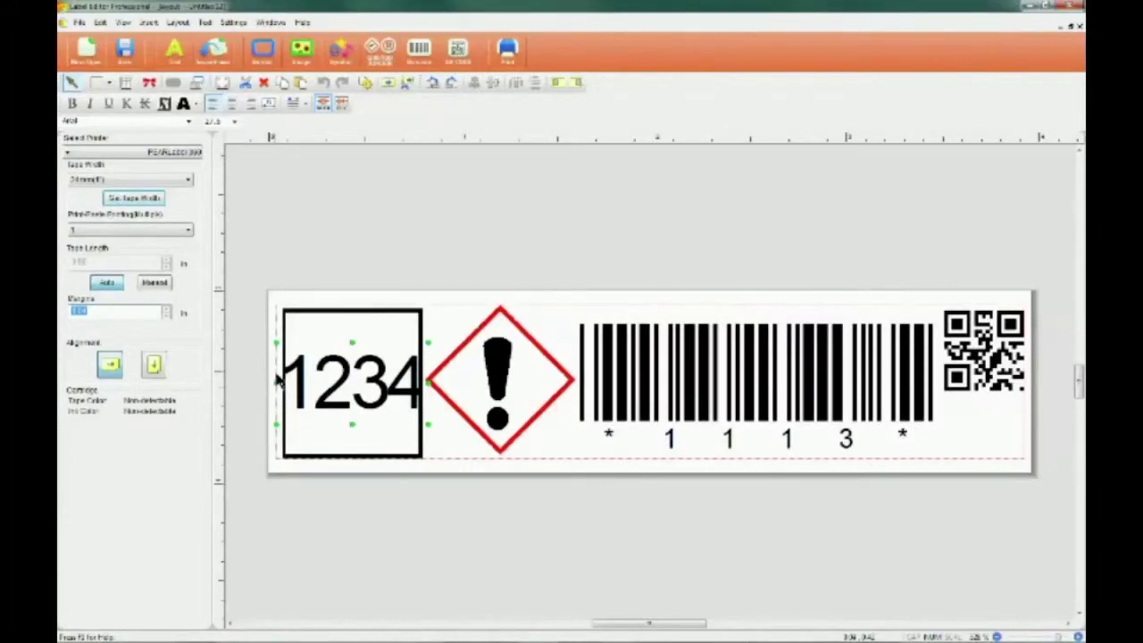
pyautogui.click(255, 372)
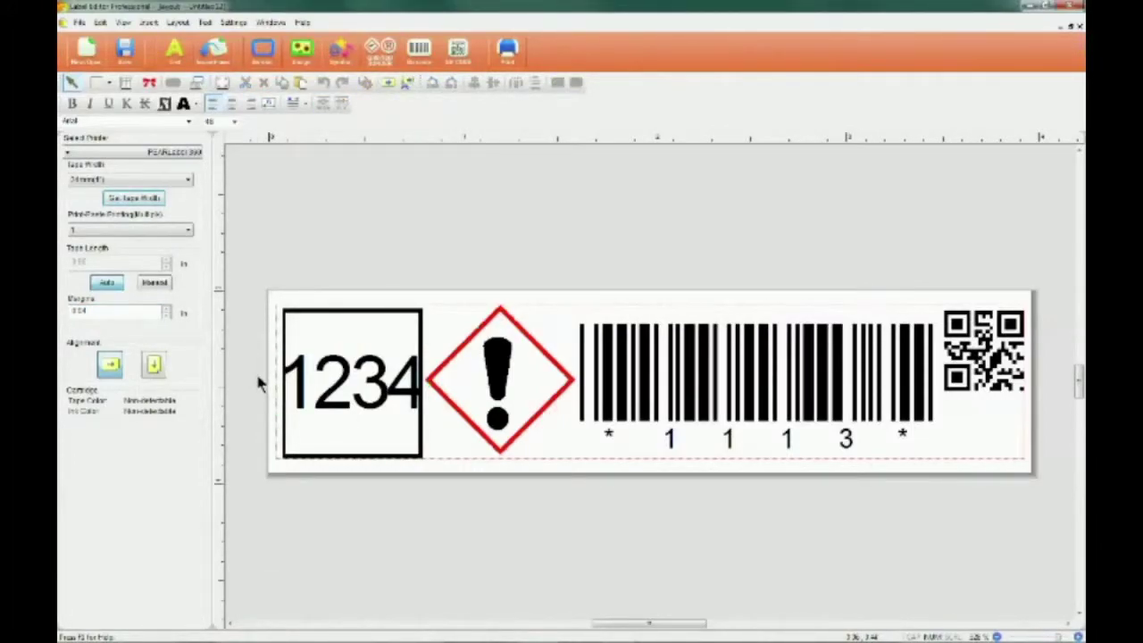